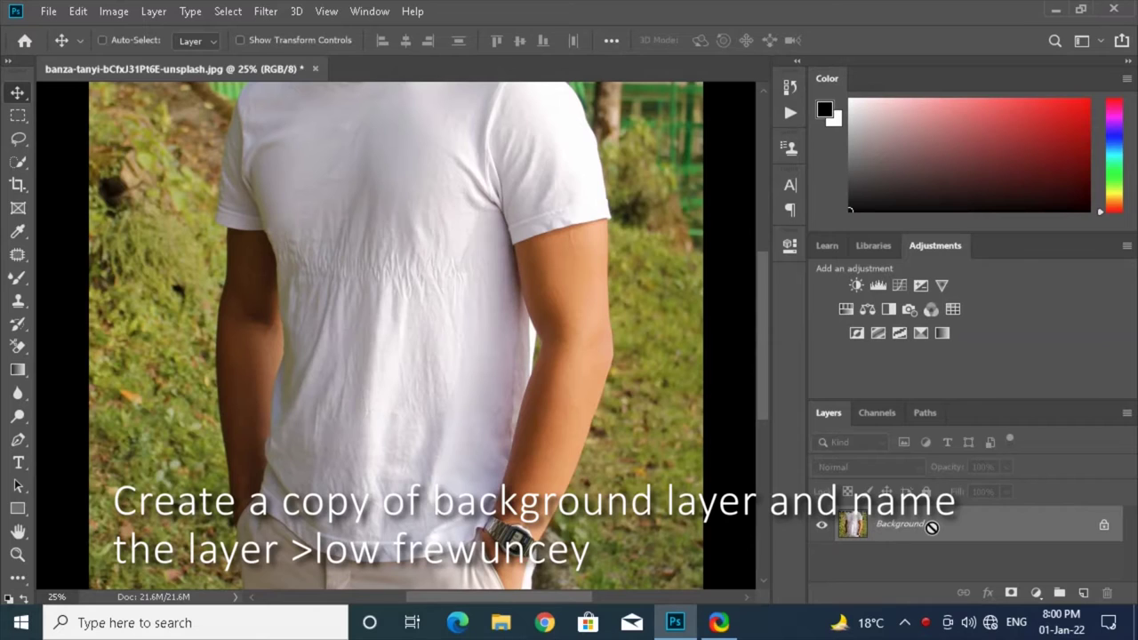
Duplicate the photo into a new layer named 'low frequncey'
{"action": "key", "text": "ctrl+j"}
{"action": "double_click", "coordinate": [903, 526]}
{"action": "key", "text": "BackSpace"}
{"action": "type", "text": "low f"}
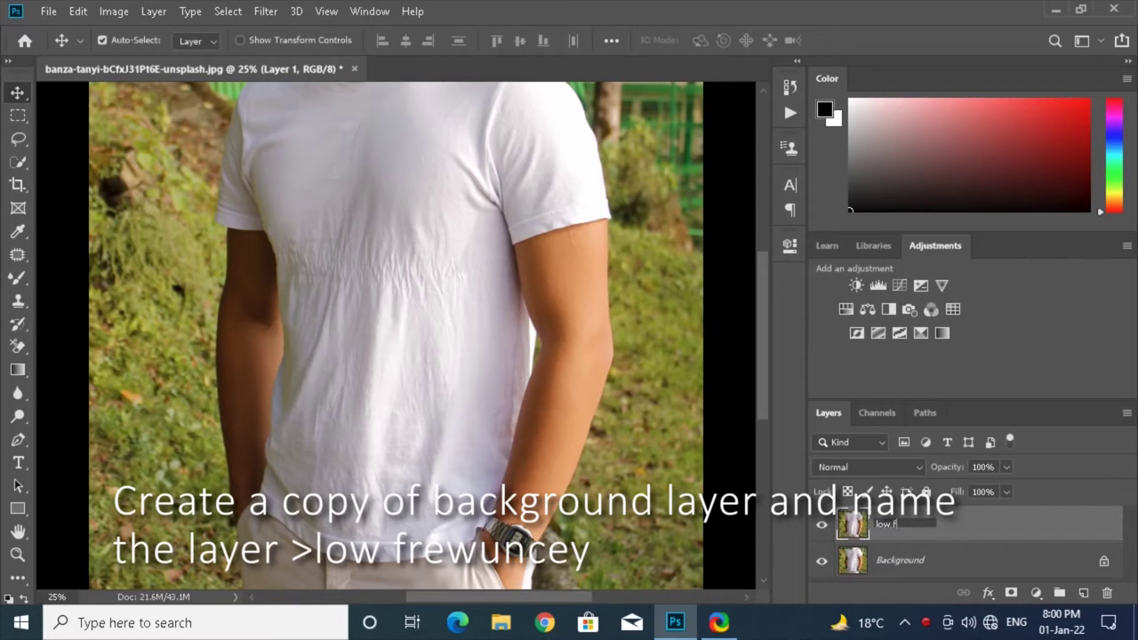
{"action": "type", "text": "requncey"}
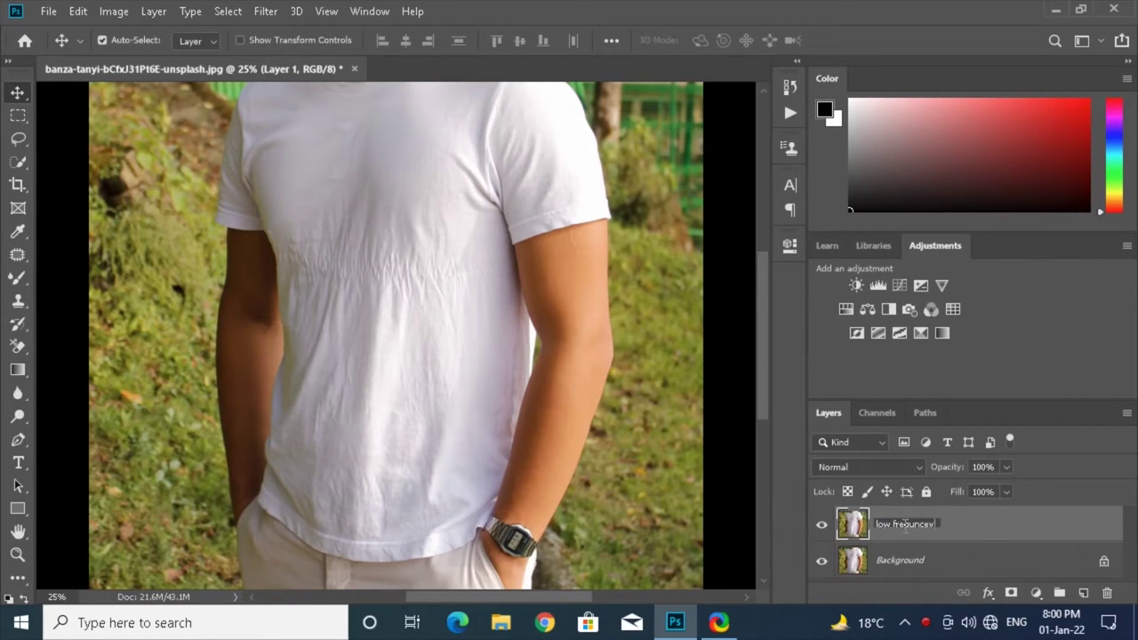
{"action": "key", "text": "Return"}
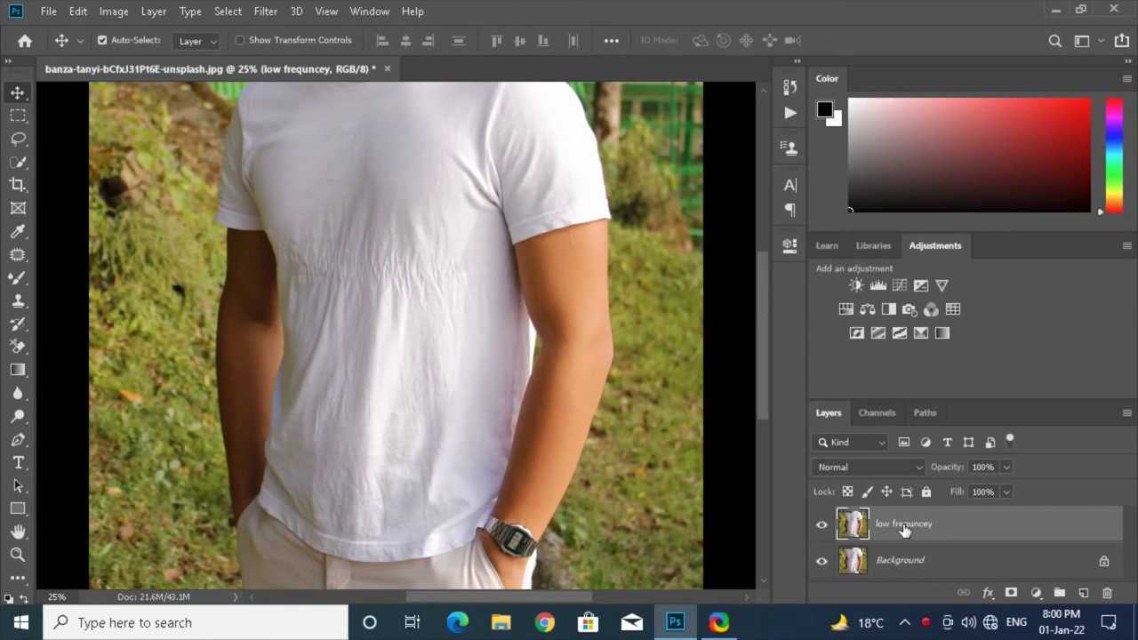
Apply an 8.0-pixel Gaussian Blur to the low frequncey layer
{"action": "left_click", "coordinate": [266, 11]}
{"action": "mouse_move", "coordinate": [275, 213]}
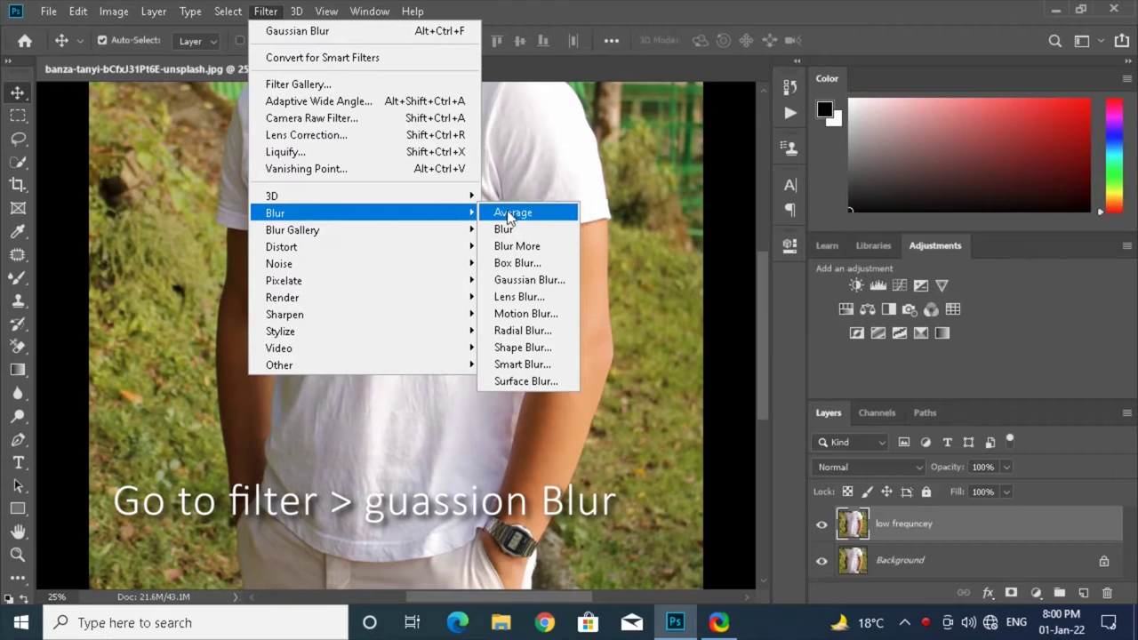
{"action": "left_click", "coordinate": [530, 280]}
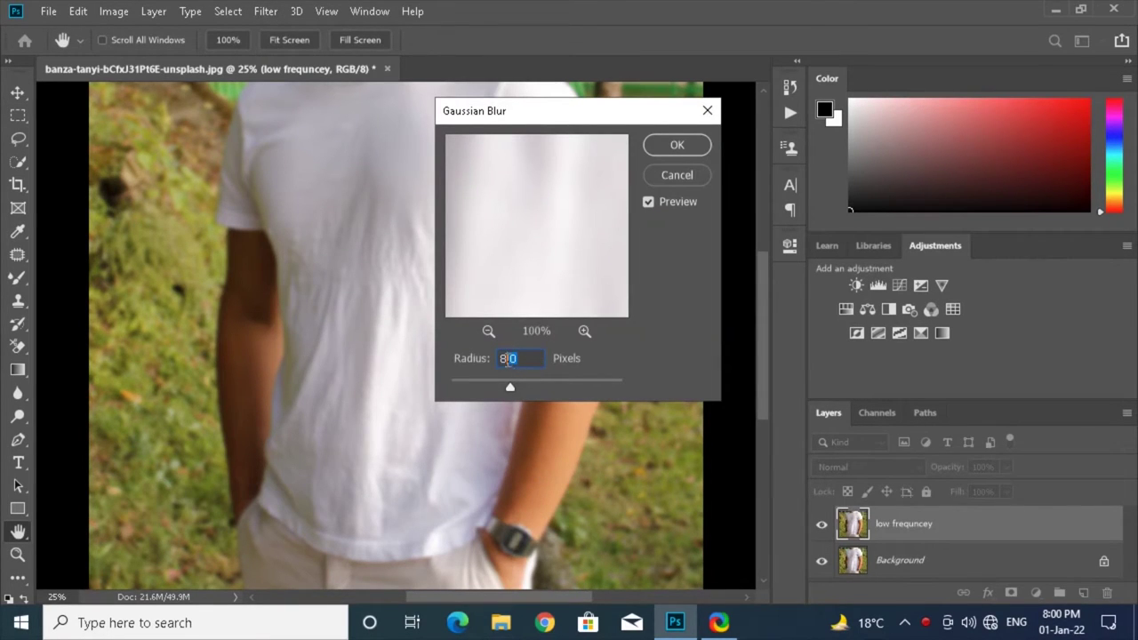
{"action": "left_click", "coordinate": [675, 143]}
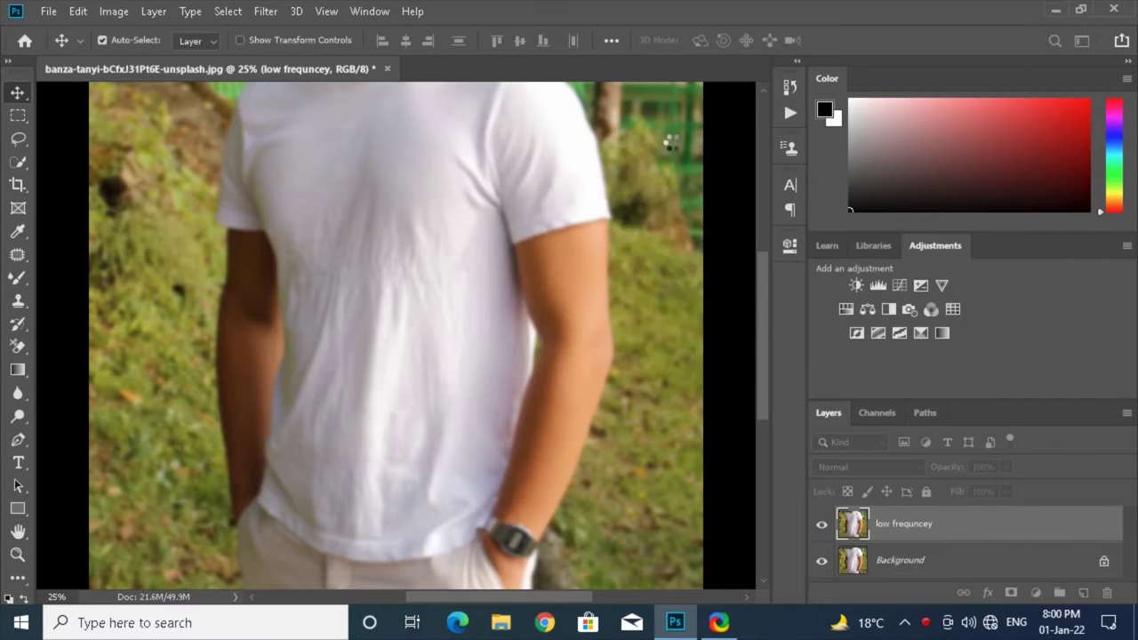
{"action": "left_click", "coordinate": [933, 560]}
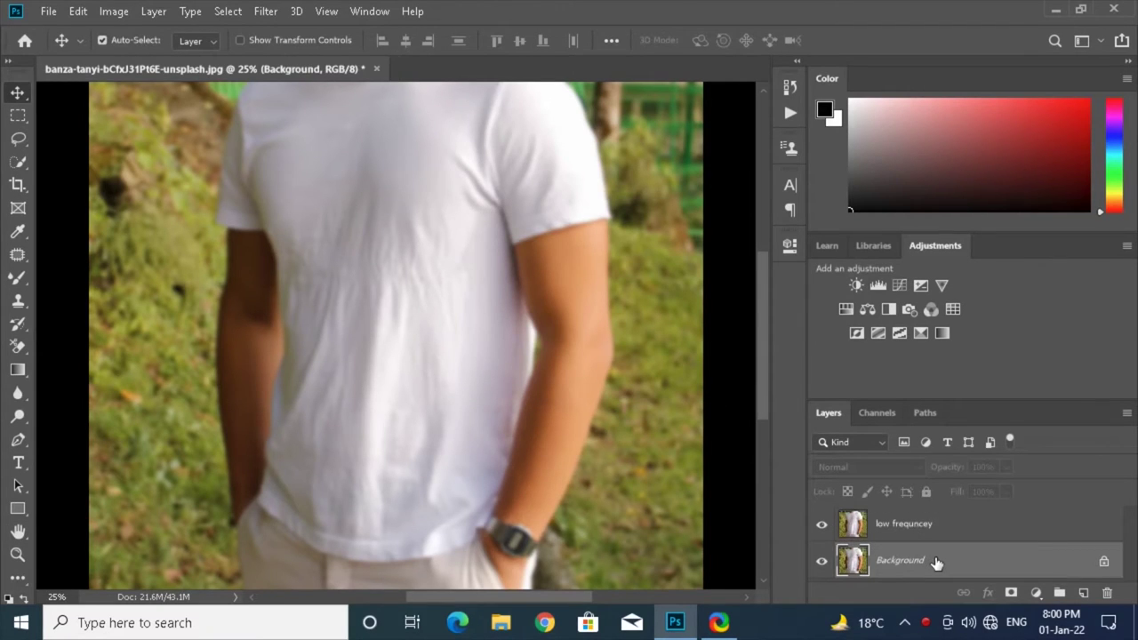
Duplicate the Background as 'high frequncey' and drag it above low frequncey
{"action": "key", "text": "ctrl+j"}
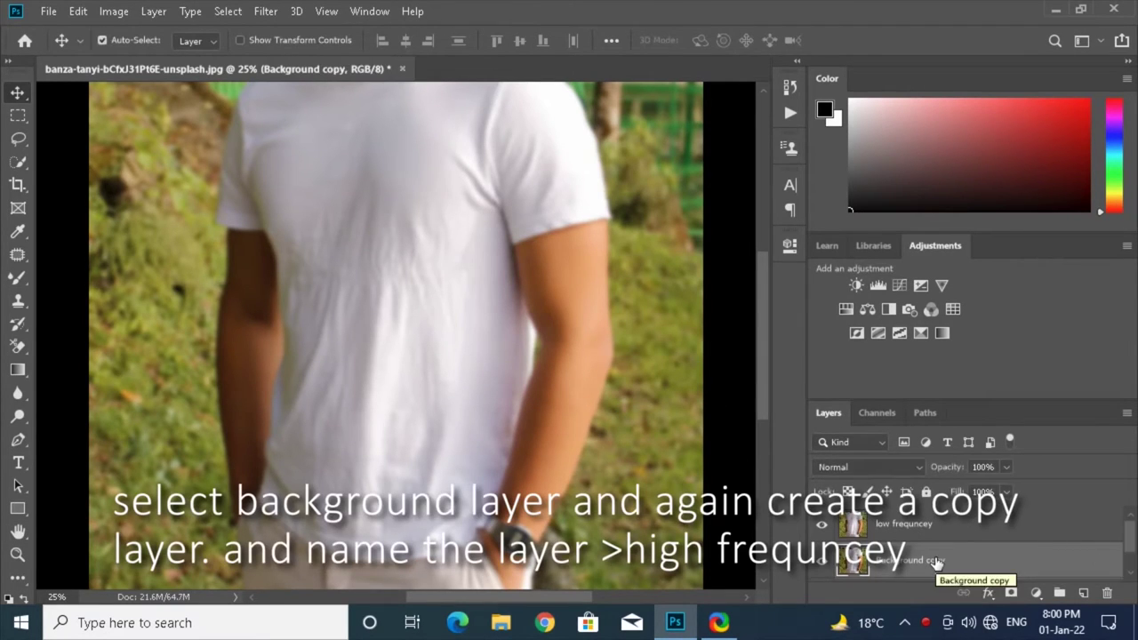
{"action": "double_click", "coordinate": [916, 560]}
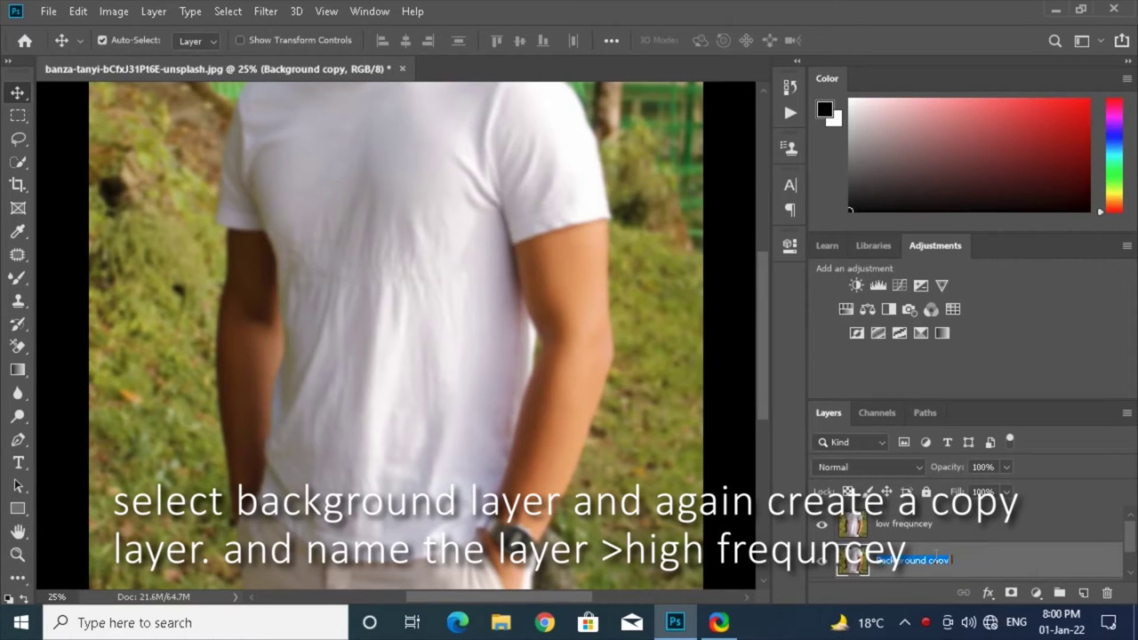
{"action": "key", "text": "BackSpace"}
{"action": "type", "text": "ncey"}
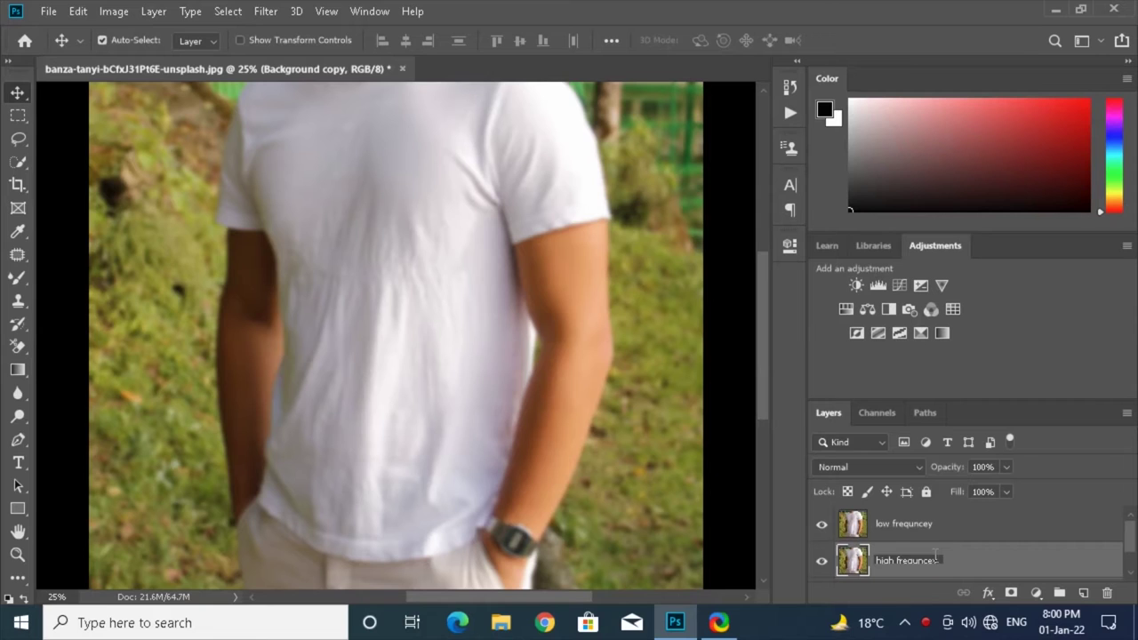
{"action": "key", "text": "Return"}
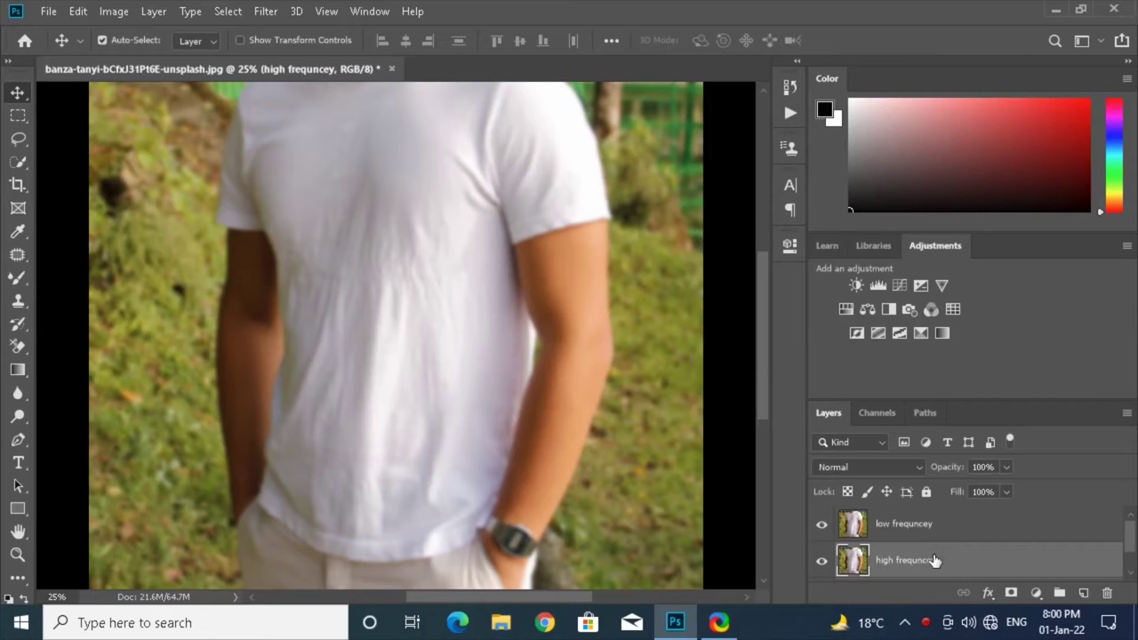
{"action": "left_click_drag", "start_coordinate": [933, 560], "coordinate": [927, 520]}
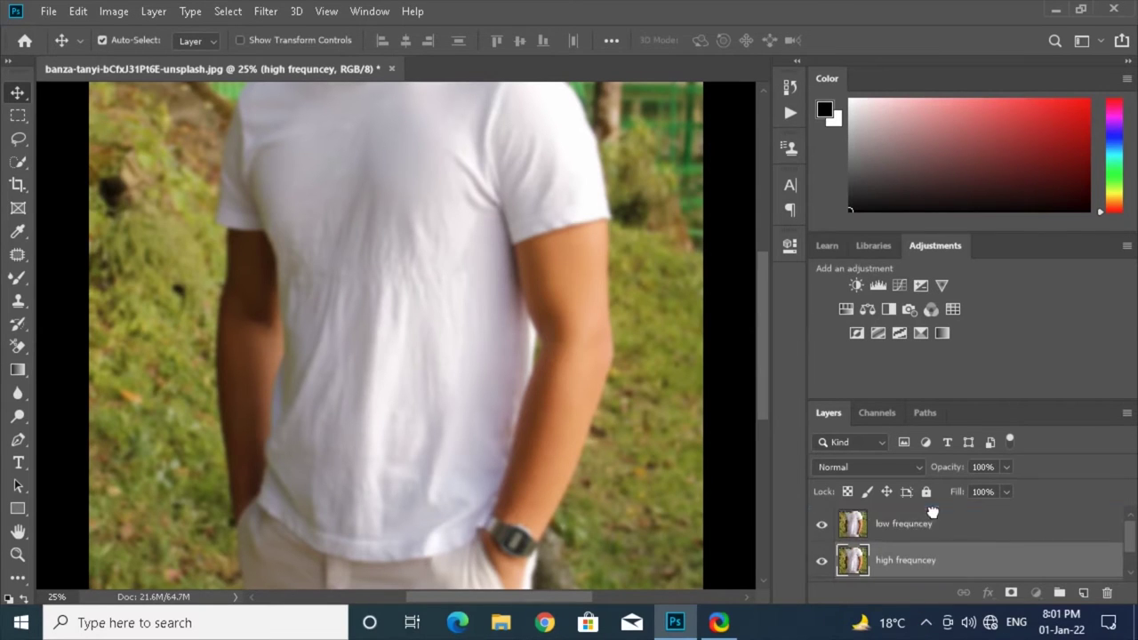
Apply Image onto high frequncey: low frequncey source, Subtract blending, Scale 2, Offset 128
{"action": "left_click", "coordinate": [114, 11]}
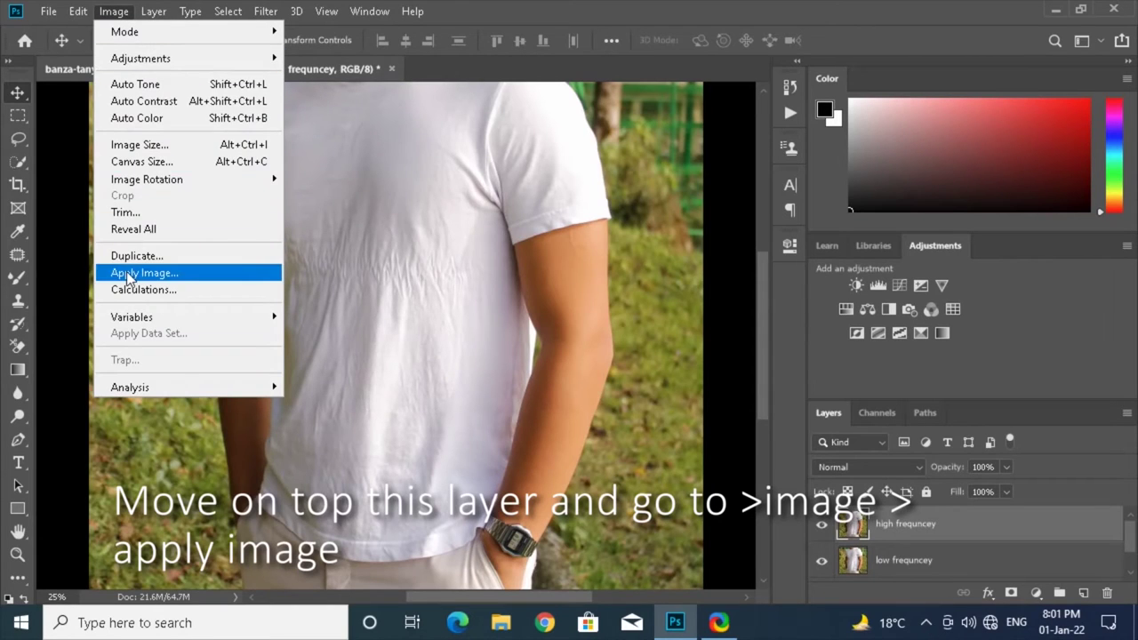
{"action": "left_click", "coordinate": [128, 272]}
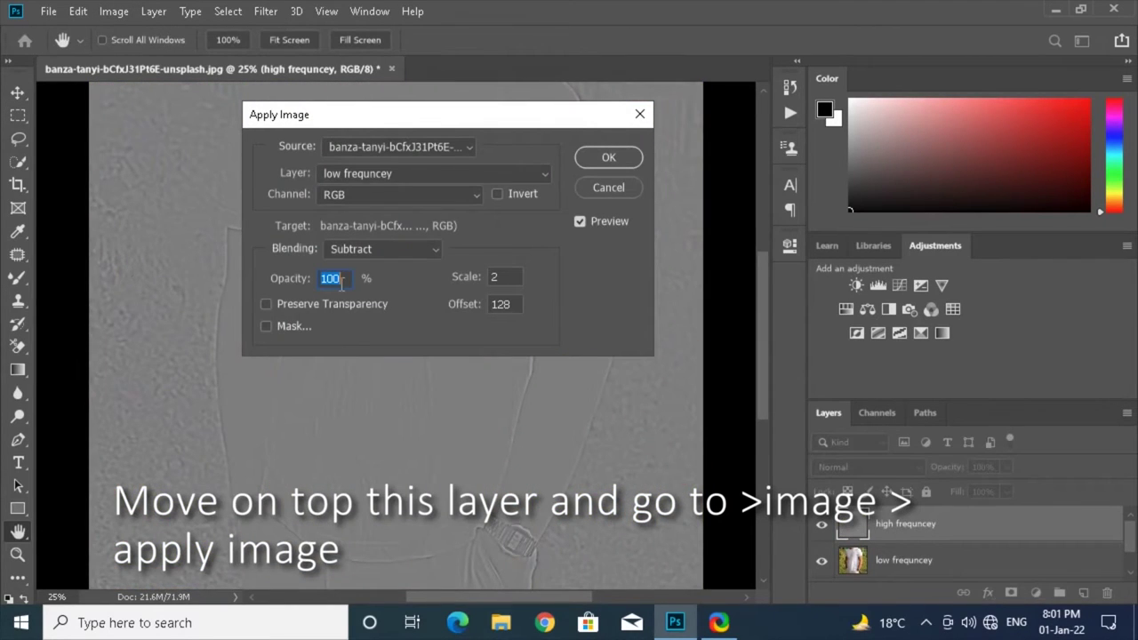
{"action": "left_click_drag", "start_coordinate": [344, 283], "coordinate": [304, 278]}
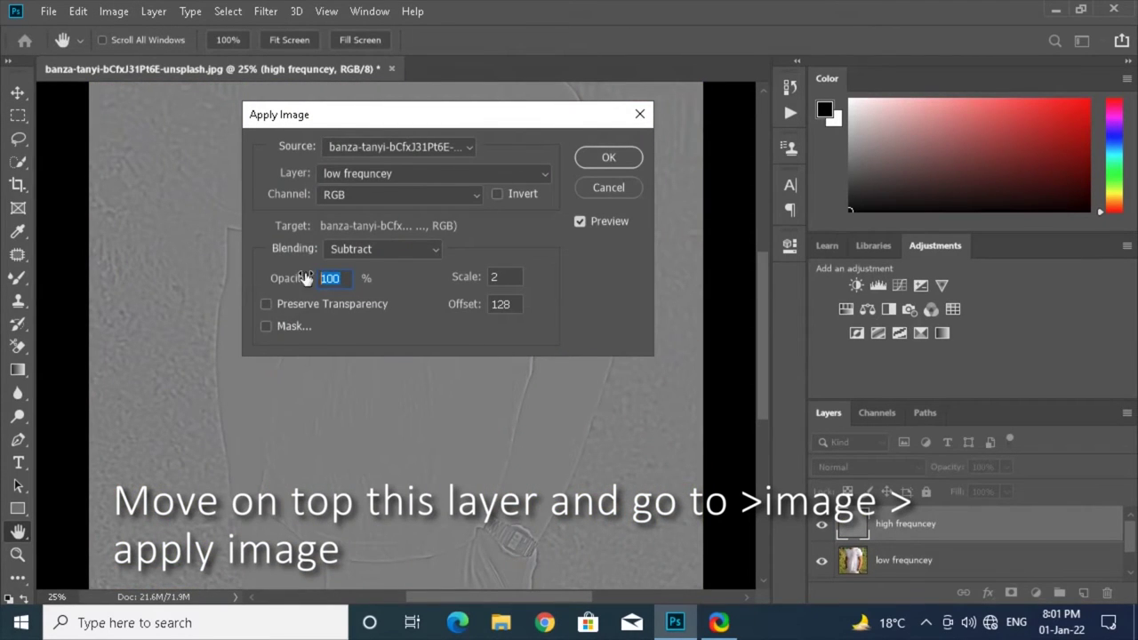
{"action": "left_click", "coordinate": [394, 171]}
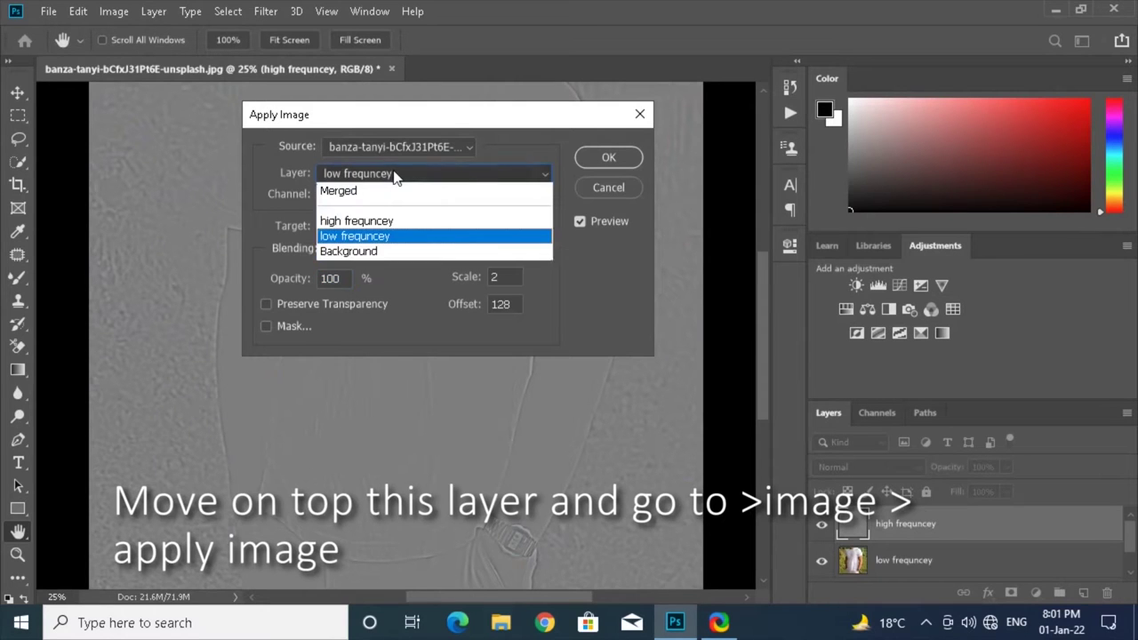
{"action": "left_click", "coordinate": [362, 235]}
{"action": "left_click", "coordinate": [362, 249]}
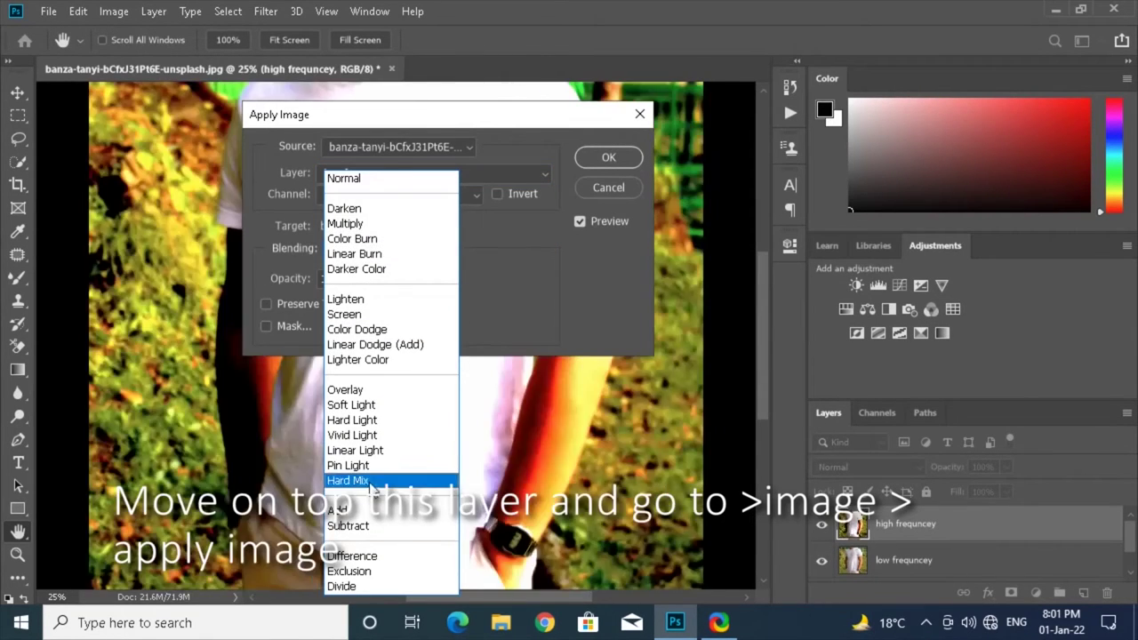
{"action": "left_click", "coordinate": [372, 526]}
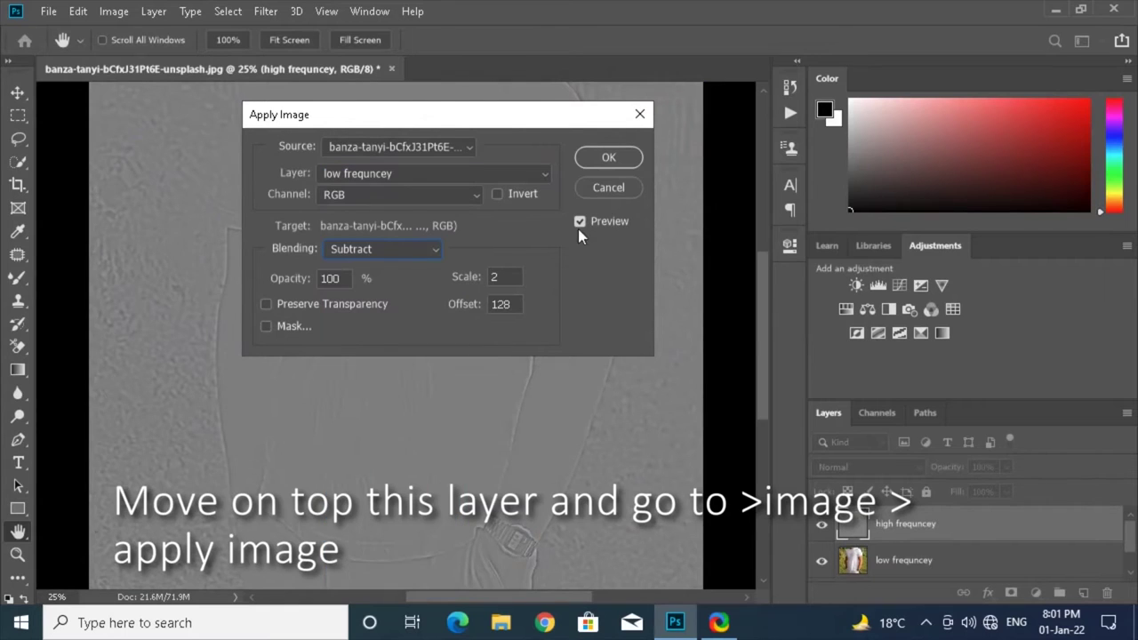
{"action": "left_click_drag", "start_coordinate": [524, 306], "coordinate": [485, 303]}
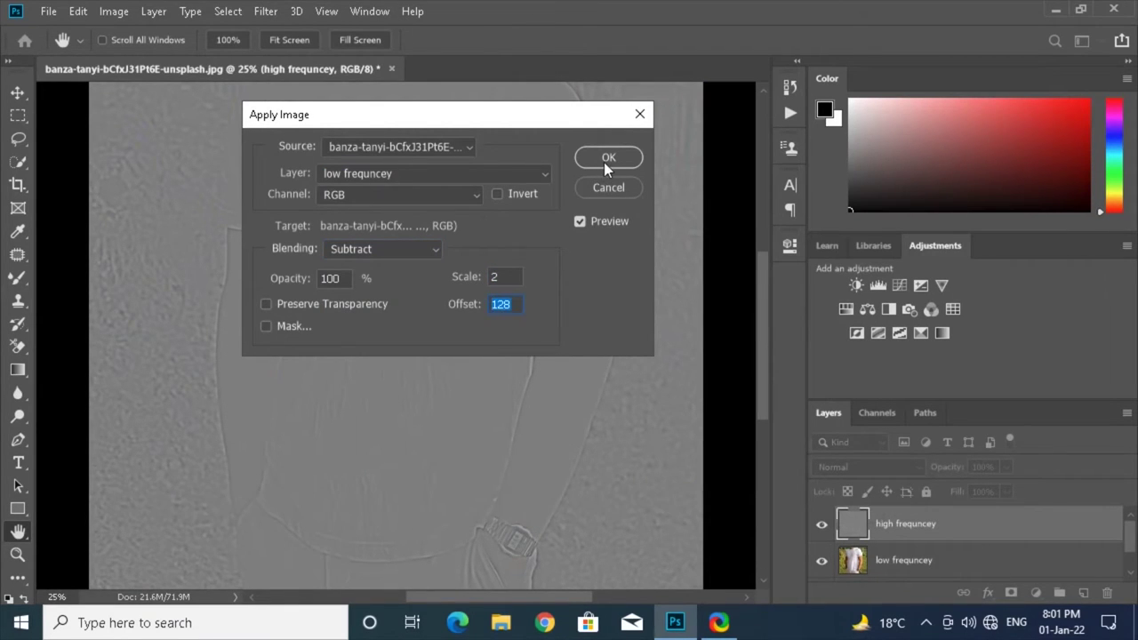
{"action": "left_click", "coordinate": [604, 160]}
{"action": "left_click", "coordinate": [823, 469]}
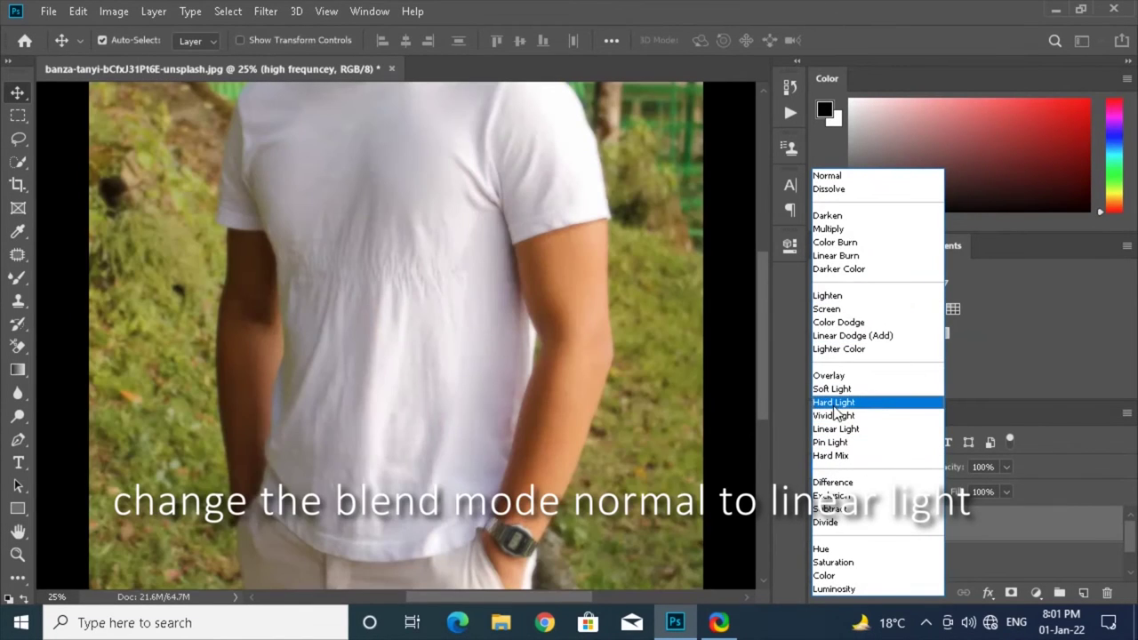
Set high frequncey to Linear Light and group it with low frequncey as Group 1
{"action": "left_click", "coordinate": [835, 429]}
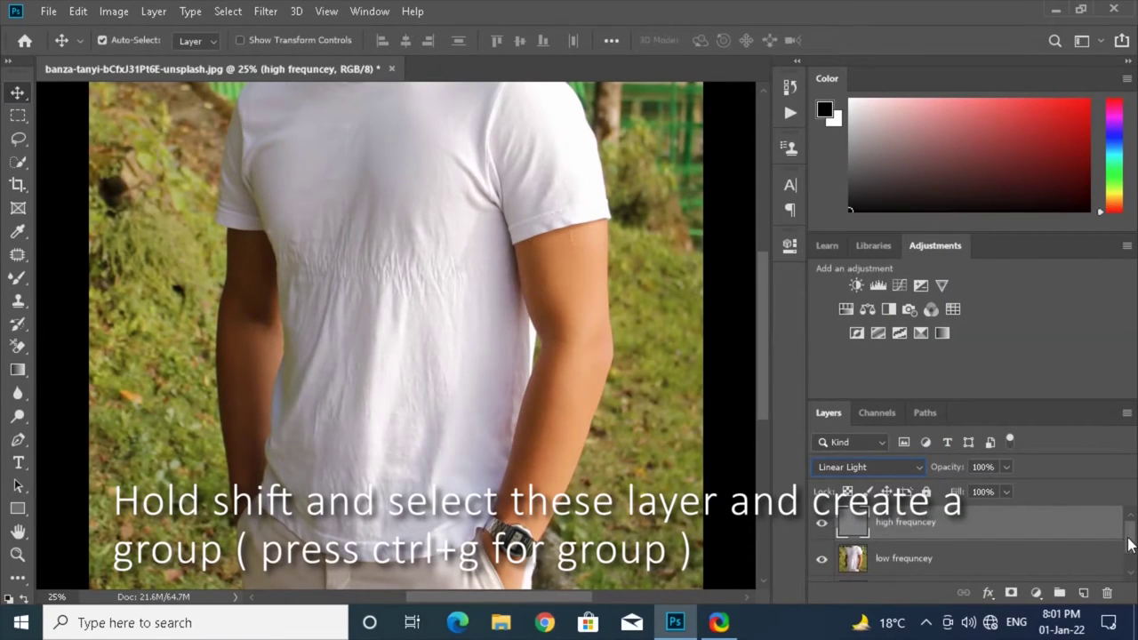
{"action": "scroll", "coordinate": [1131, 544], "scroll_direction": "down", "scroll_amount": 1}
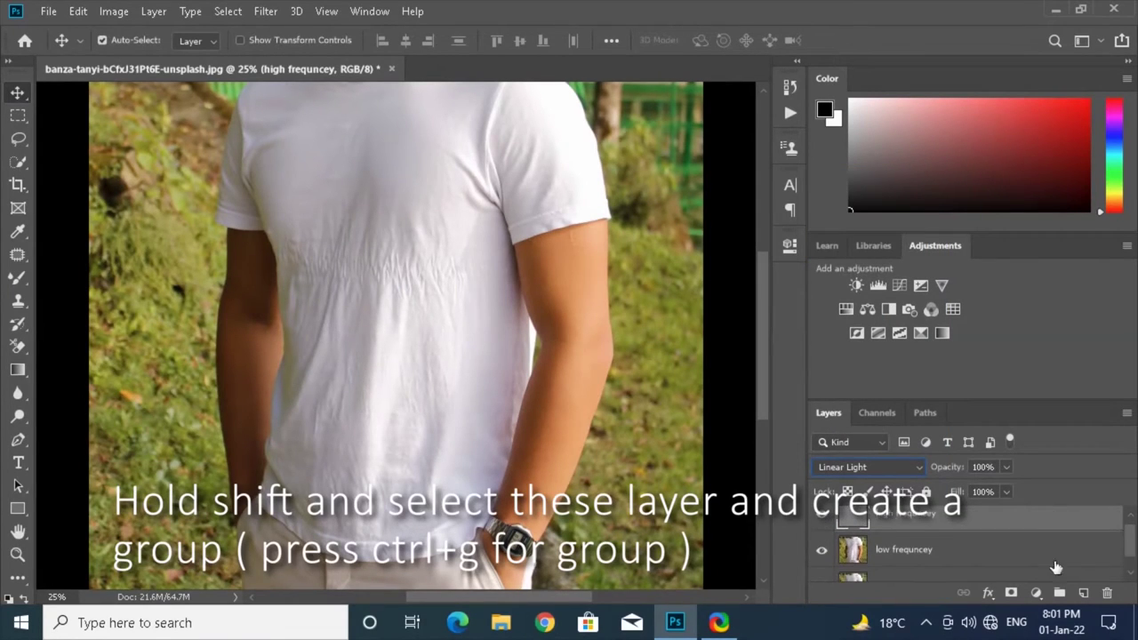
{"action": "left_click", "coordinate": [936, 555], "text": "shift"}
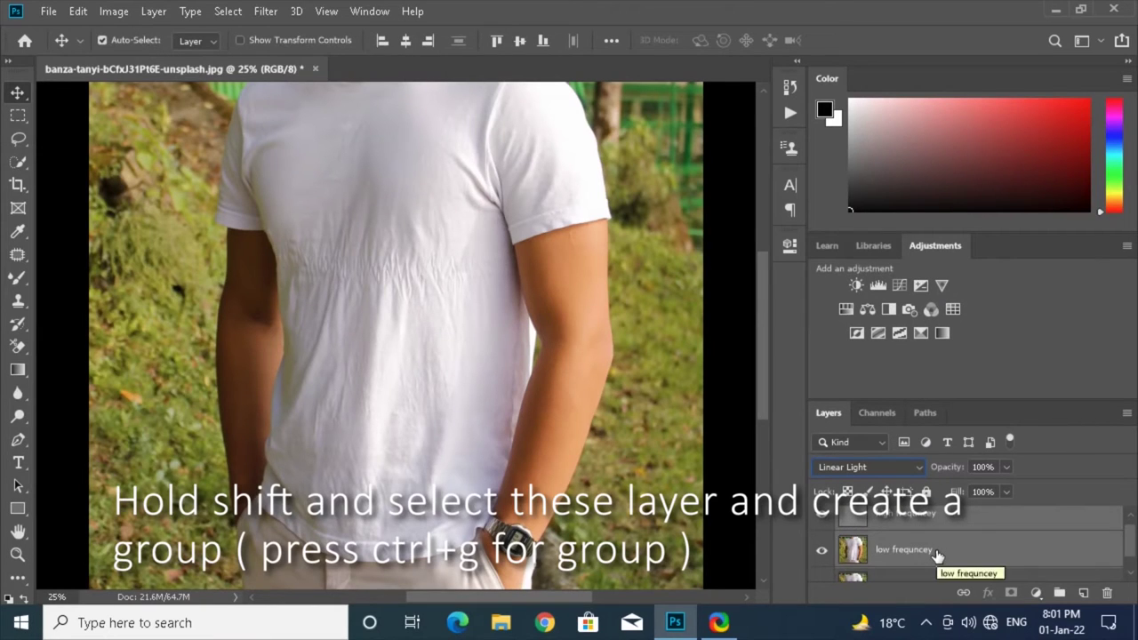
{"action": "key", "text": "ctrl+g"}
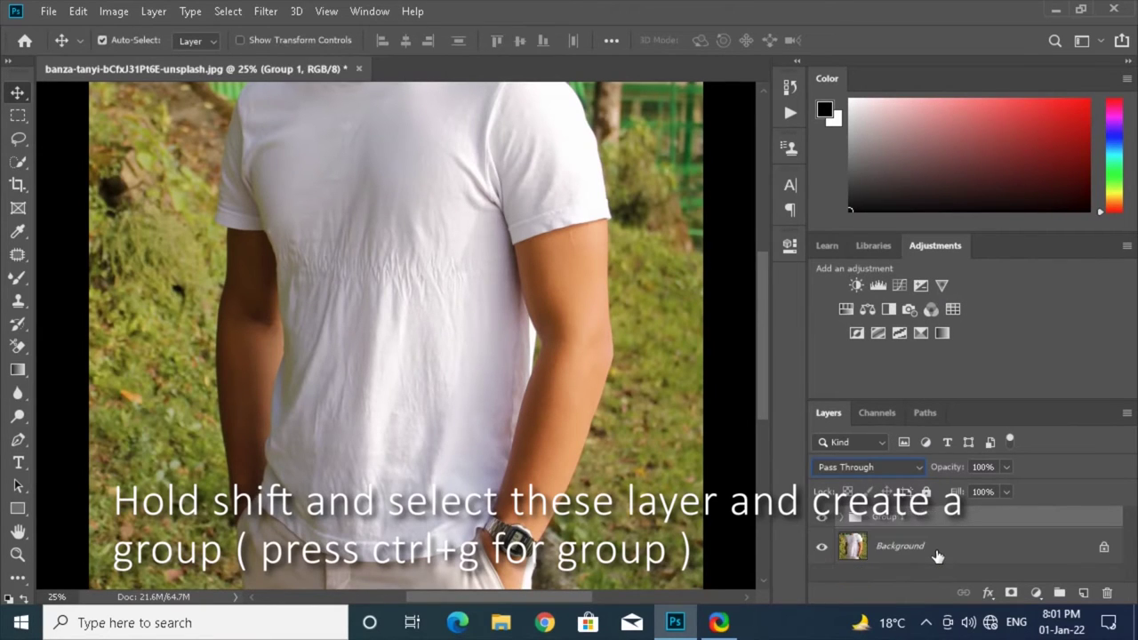
Expand Group 1 and duplicate the low frequncey layer
{"action": "left_click", "coordinate": [841, 519]}
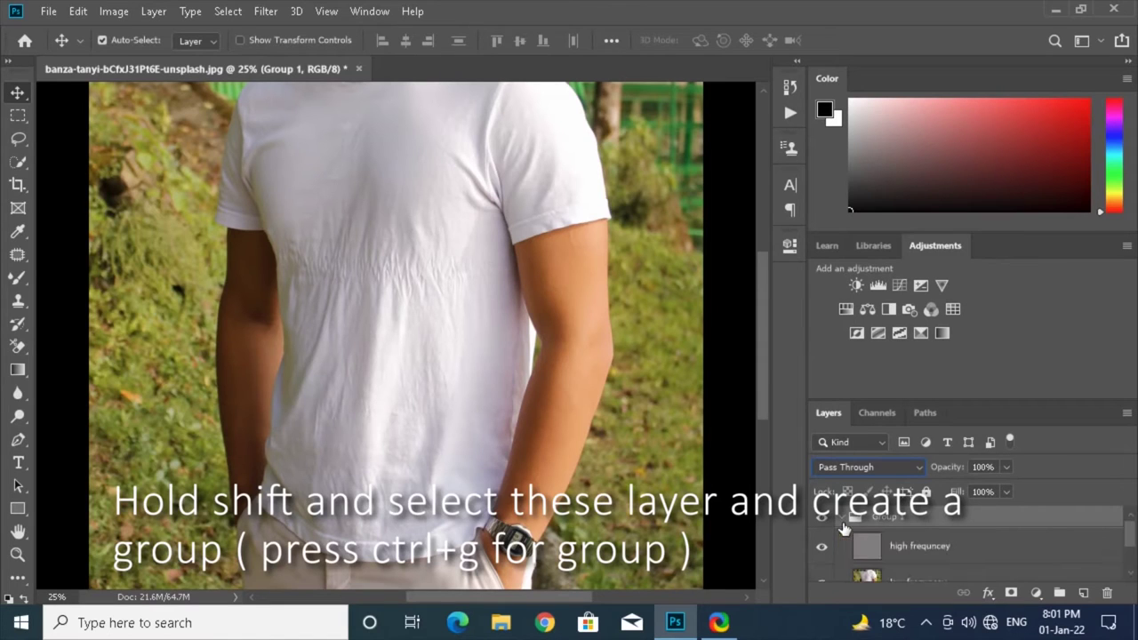
{"action": "left_click_drag", "start_coordinate": [1129, 546], "coordinate": [1129, 556]}
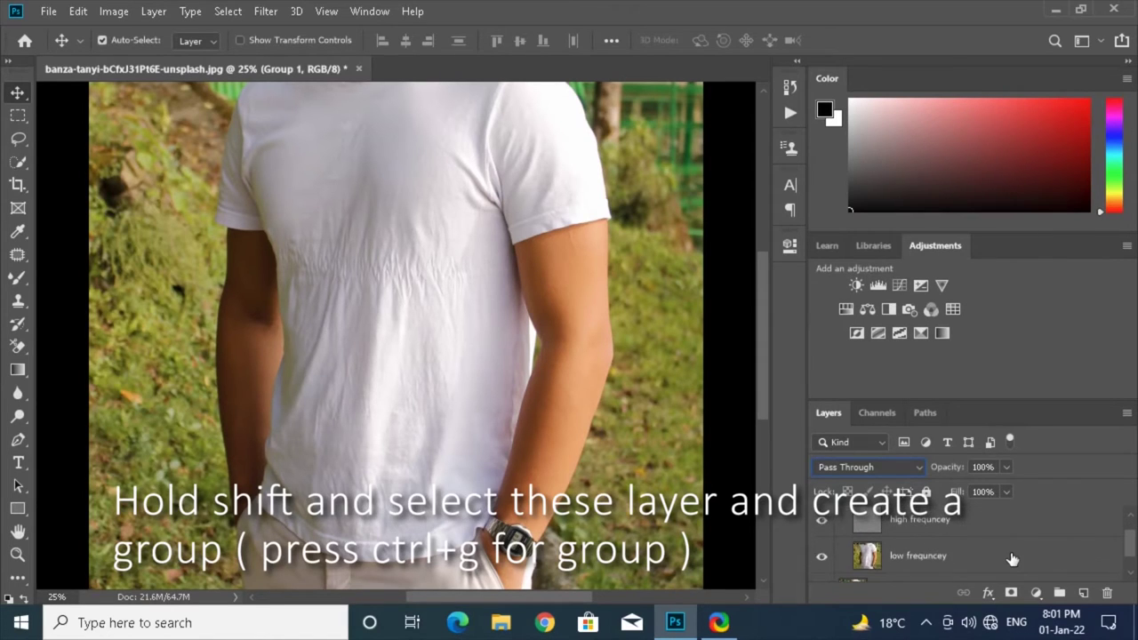
{"action": "left_click", "coordinate": [1008, 556]}
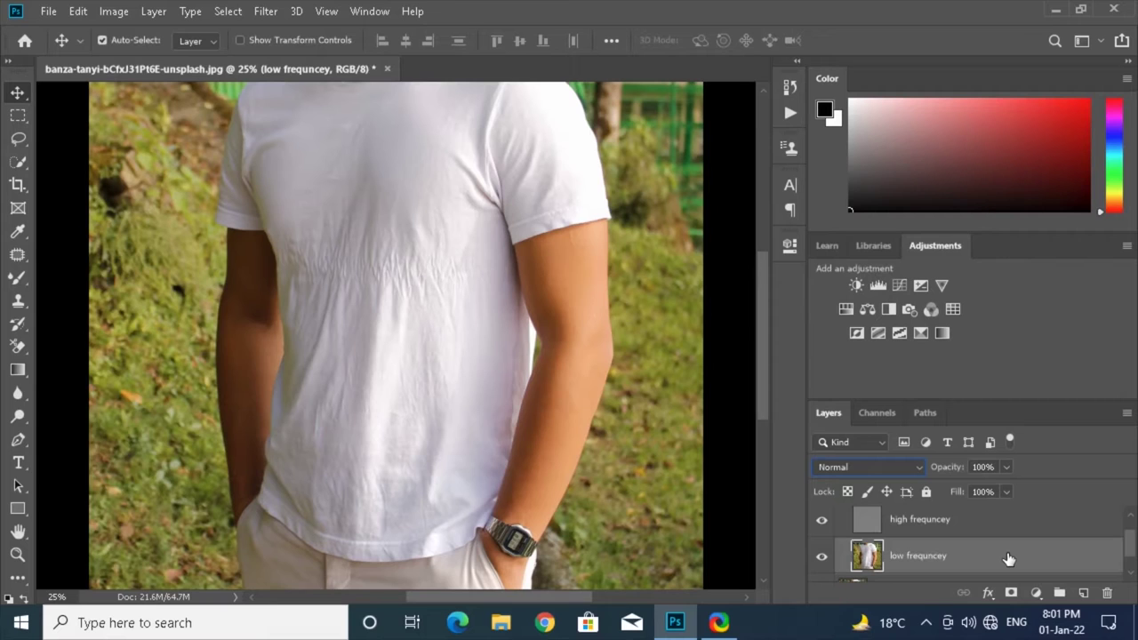
{"action": "key", "text": "ctrl+j"}
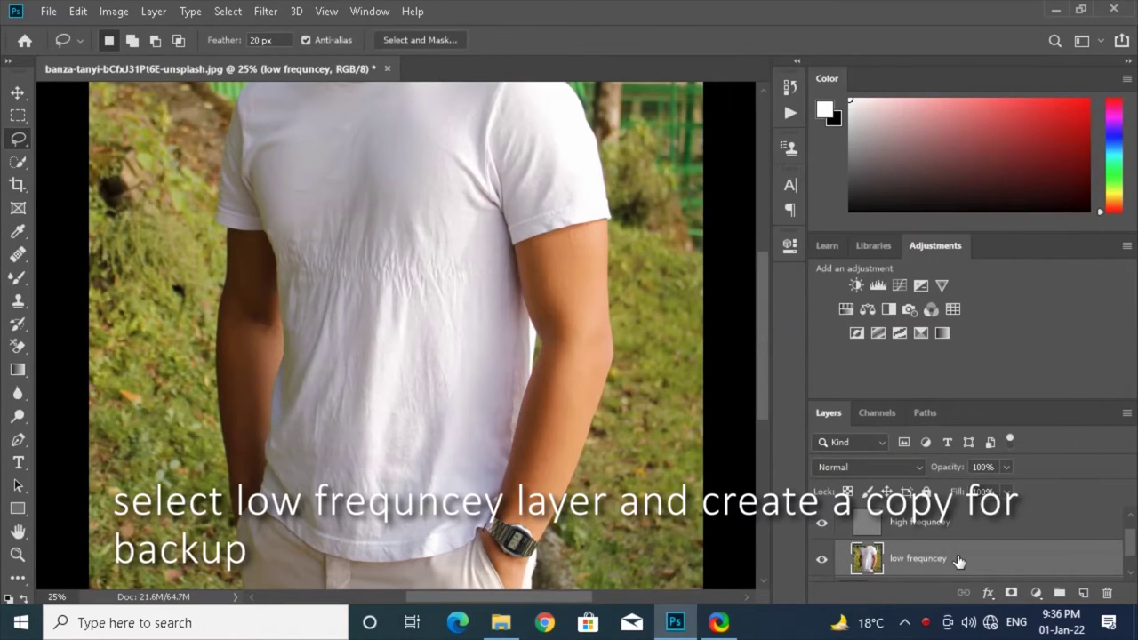
On a low frequncey copy, blur a lassoed chest wrinkle with a 33.2-pixel Gaussian Blur
{"action": "key", "text": "ctrl+j"}
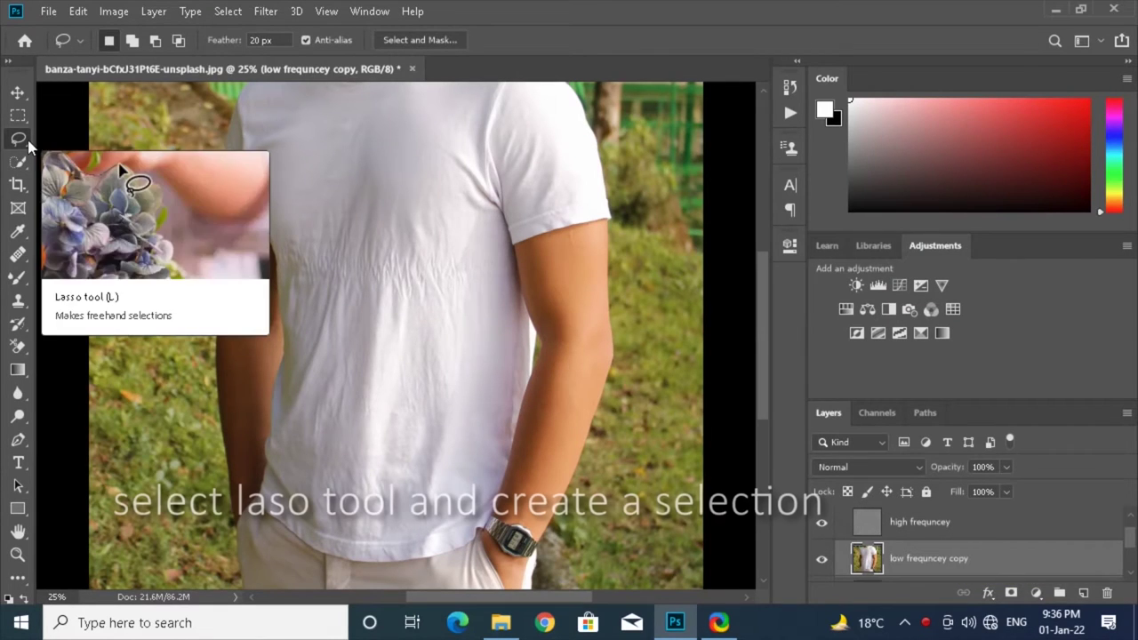
{"action": "mouse_move", "coordinate": [331, 224]}
{"action": "left_mouse_down"}
{"action": "mouse_move", "coordinate": [435, 260]}
{"action": "mouse_move", "coordinate": [330, 228]}
{"action": "left_mouse_up"}
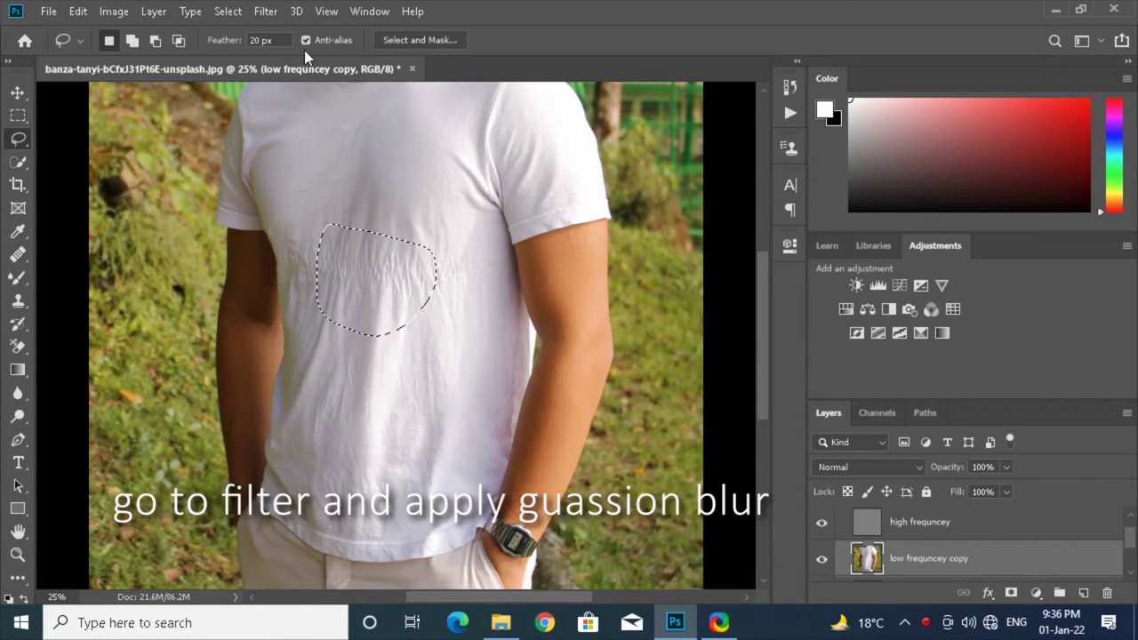
{"action": "left_click", "coordinate": [266, 13]}
{"action": "mouse_move", "coordinate": [275, 214]}
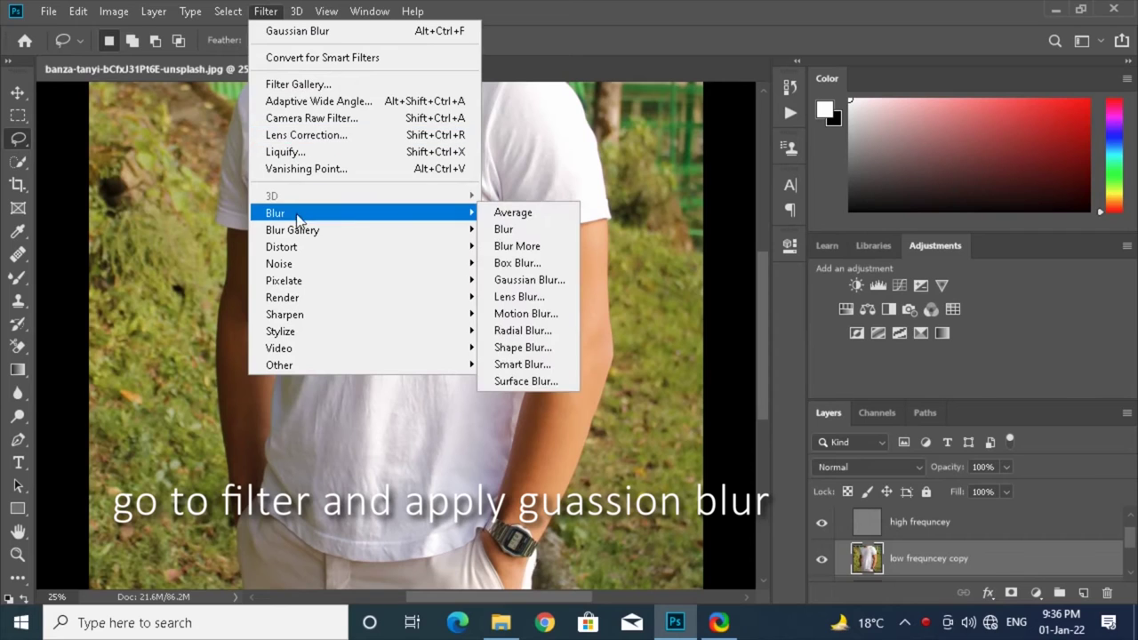
{"action": "left_click", "coordinate": [529, 280]}
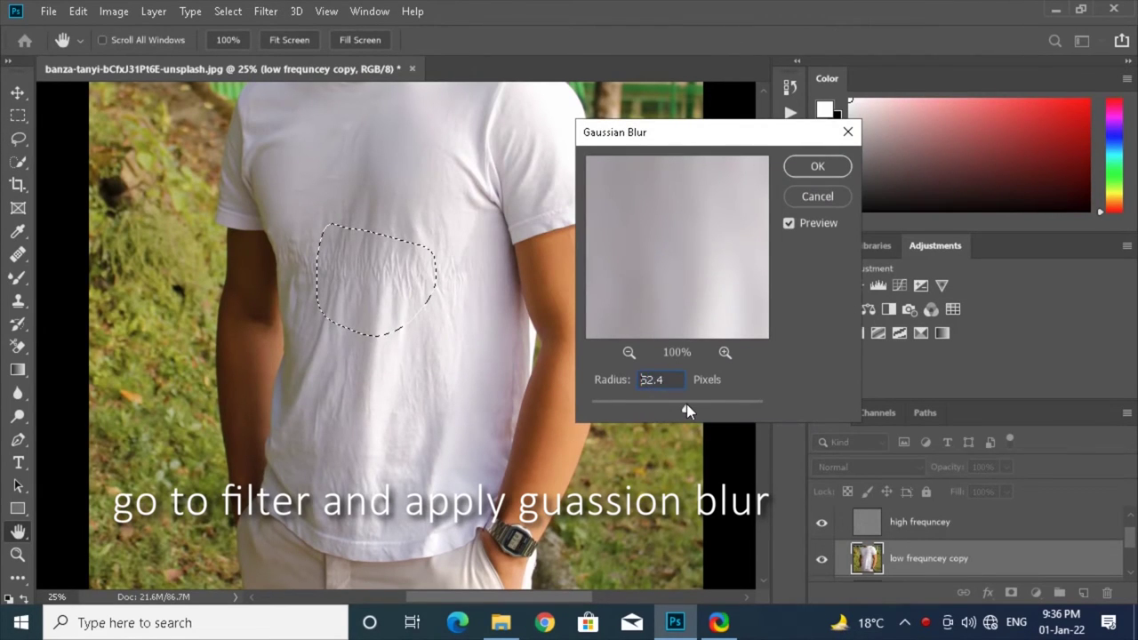
{"action": "left_click_drag", "start_coordinate": [685, 405], "coordinate": [680, 406]}
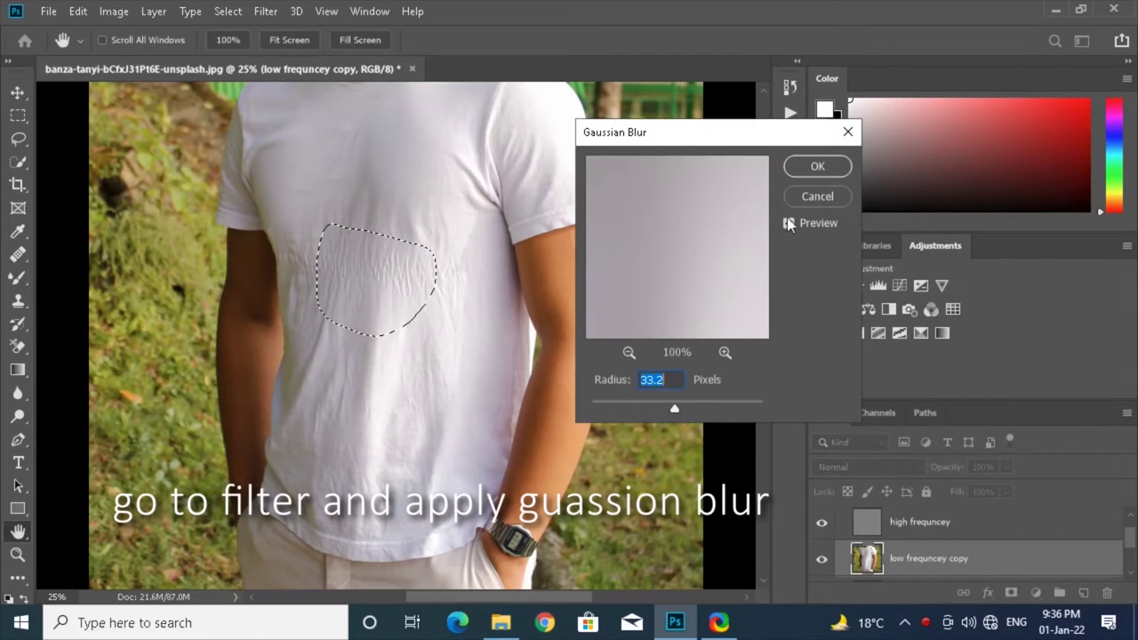
{"action": "left_click", "coordinate": [811, 170]}
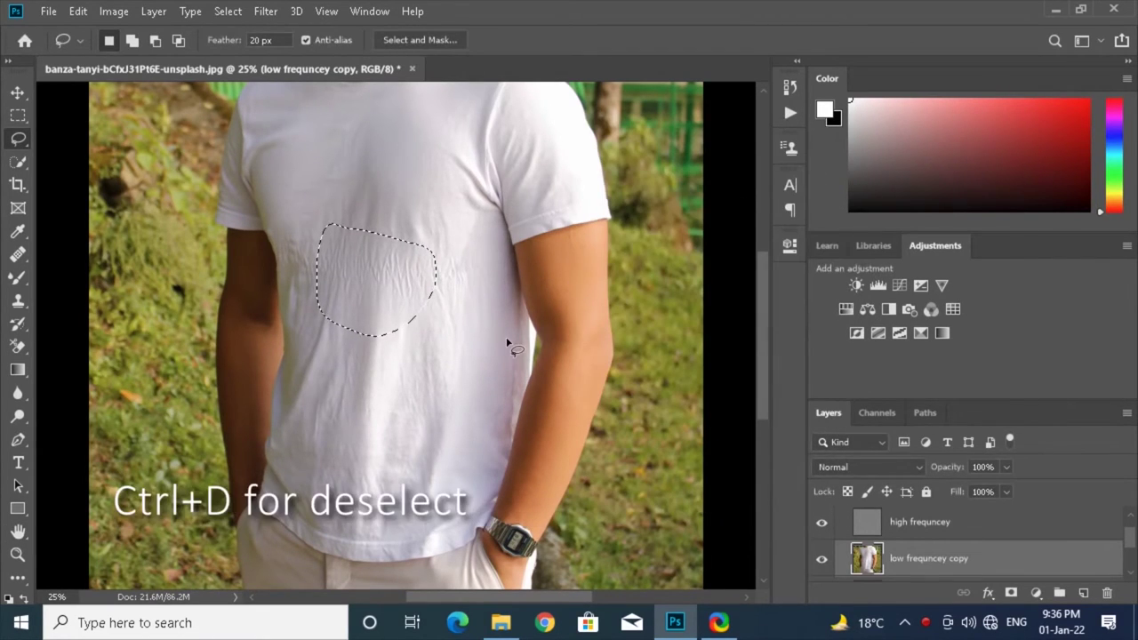
{"action": "key", "text": "ctrl+d"}
Zoom in and lasso-blur wrinkled patches on the shirt's left side and upper chest
{"action": "scroll", "coordinate": [298, 256], "scroll_direction": "up", "scroll_amount": 1}
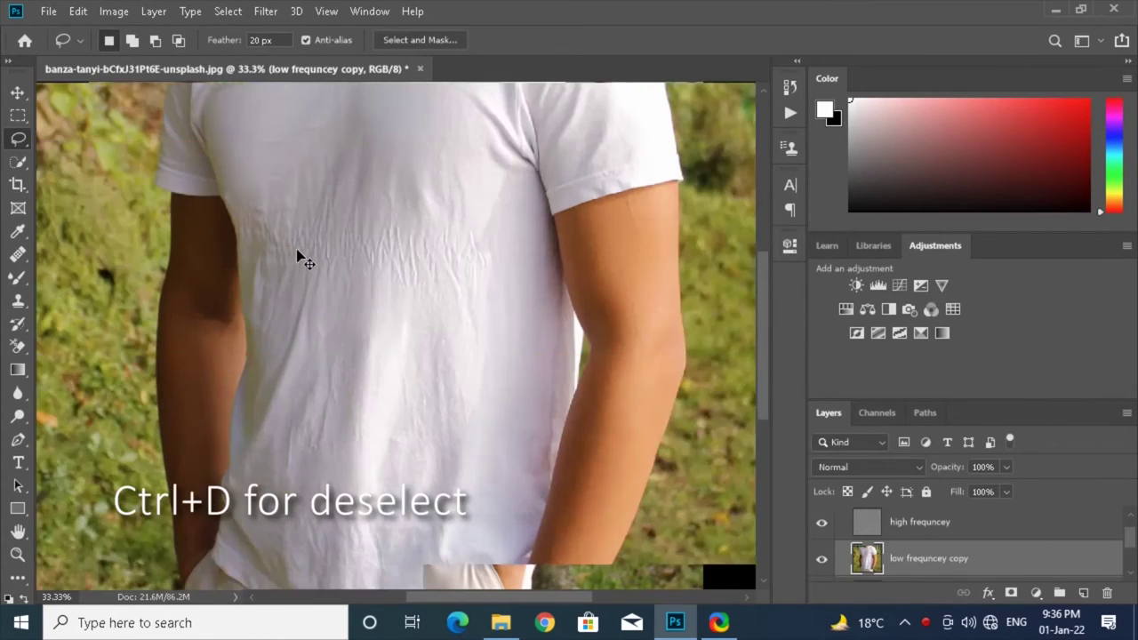
{"action": "scroll", "coordinate": [298, 256], "scroll_direction": "up", "scroll_amount": 1}
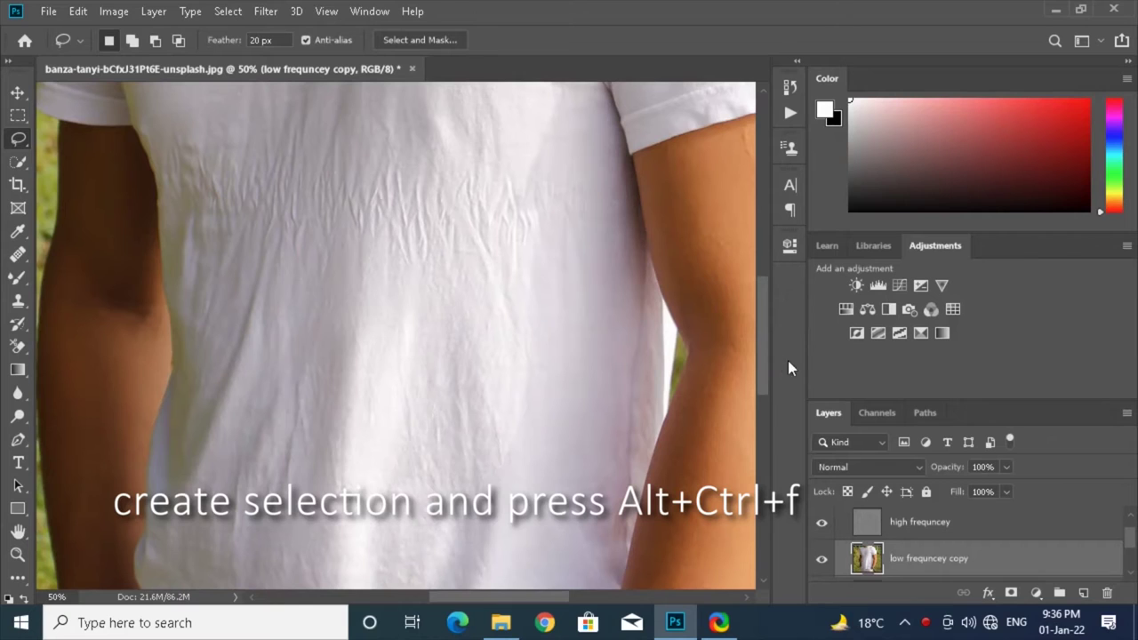
{"action": "scroll", "coordinate": [768, 358], "scroll_direction": "up", "scroll_amount": 4}
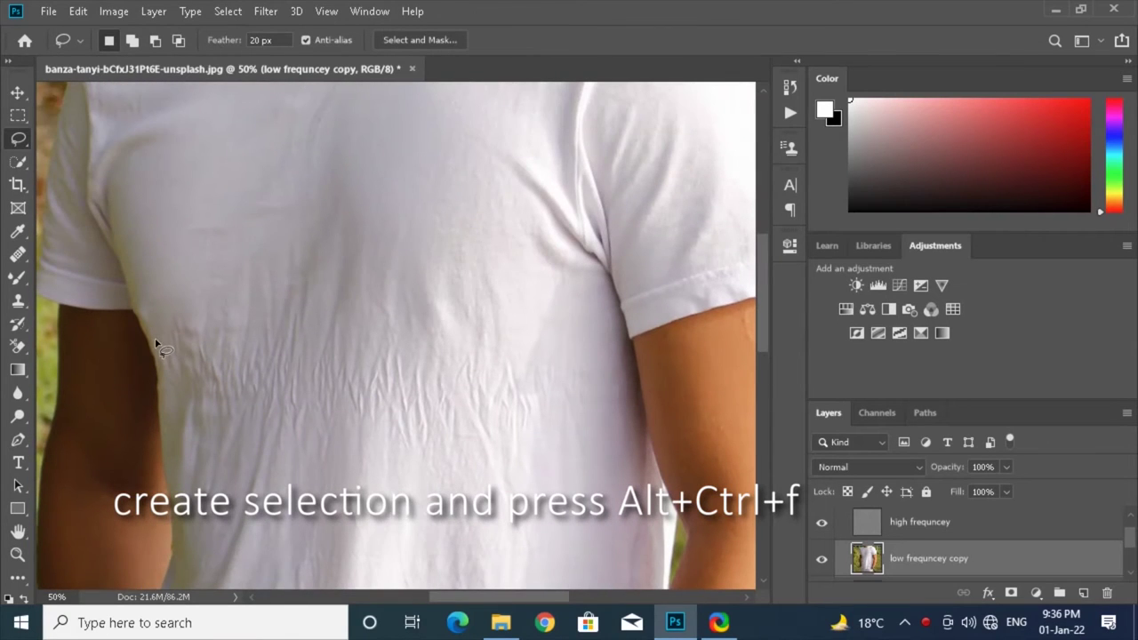
{"action": "left_click_drag", "start_coordinate": [156, 351], "coordinate": [191, 332]}
{"action": "left_click_drag", "start_coordinate": [191, 331], "coordinate": [153, 342]}
{"action": "left_click", "coordinate": [161, 431]}
{"action": "mouse_move", "coordinate": [178, 322]}
{"action": "left_mouse_down"}
{"action": "mouse_move", "coordinate": [206, 418]}
{"action": "mouse_move", "coordinate": [188, 324]}
{"action": "left_mouse_up"}
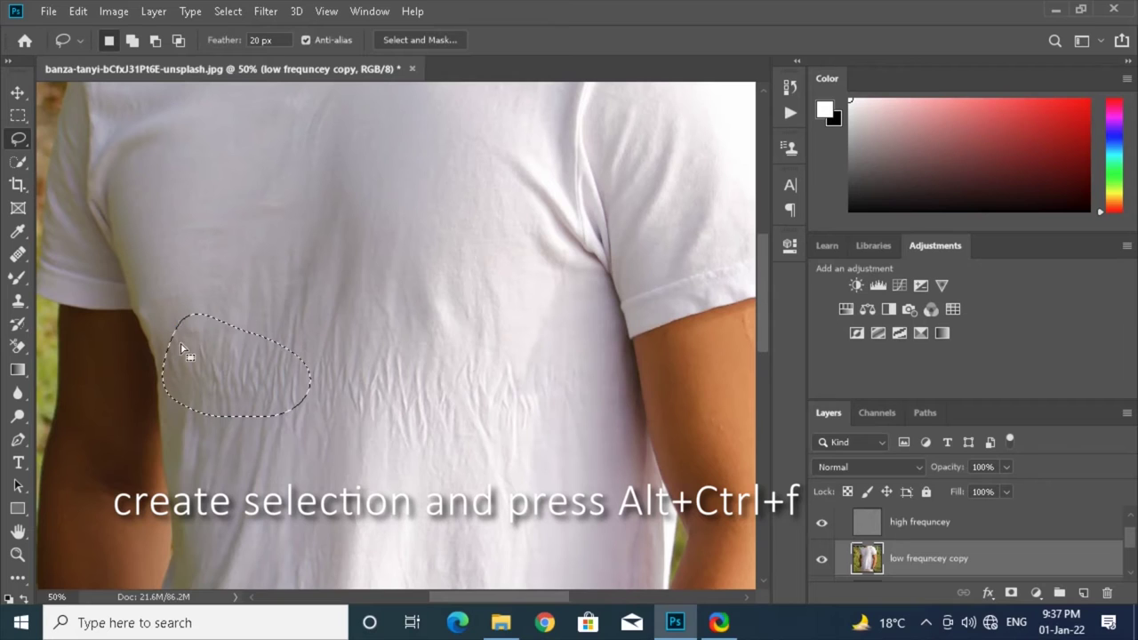
{"action": "left_click", "coordinate": [218, 418]}
{"action": "left_click_drag", "start_coordinate": [164, 299], "coordinate": [166, 284]}
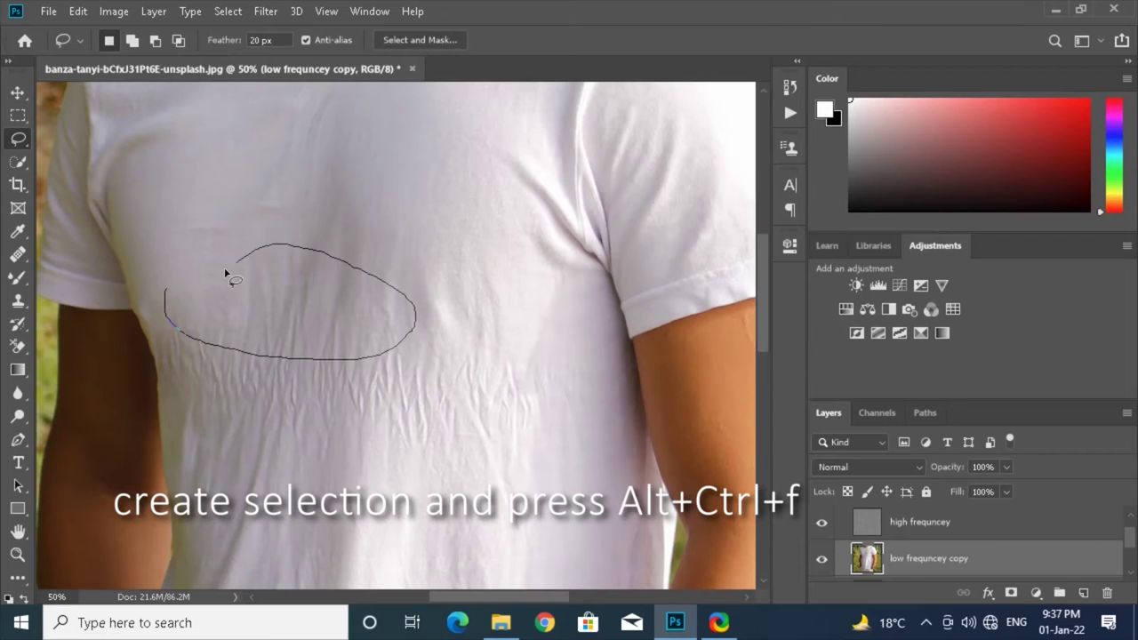
{"action": "left_click_drag", "start_coordinate": [166, 284], "coordinate": [166, 287]}
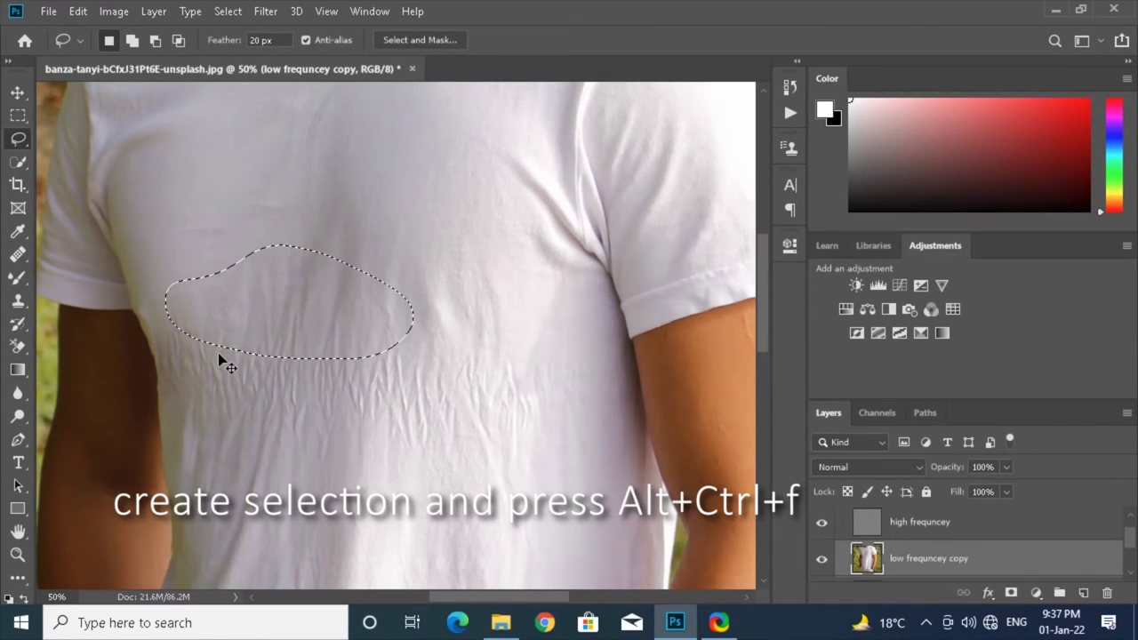
{"action": "left_click", "coordinate": [217, 366]}
{"action": "mouse_move", "coordinate": [138, 191]}
{"action": "left_mouse_down"}
{"action": "mouse_move", "coordinate": [471, 427]}
{"action": "mouse_move", "coordinate": [237, 161]}
{"action": "left_mouse_up"}
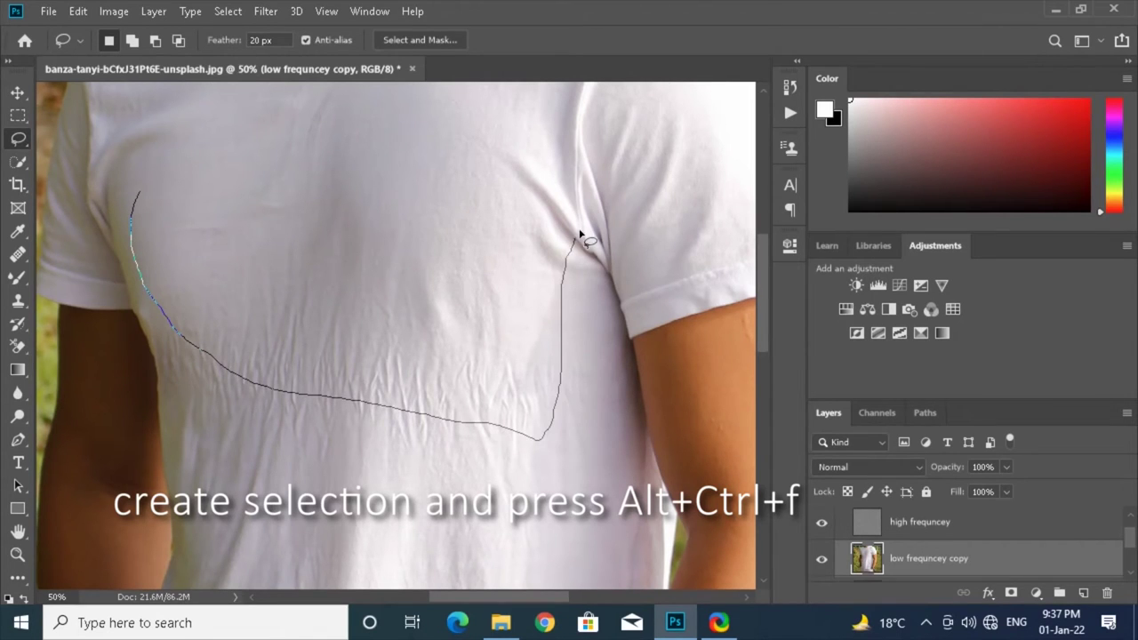
{"action": "left_click_drag", "start_coordinate": [238, 161], "coordinate": [158, 213]}
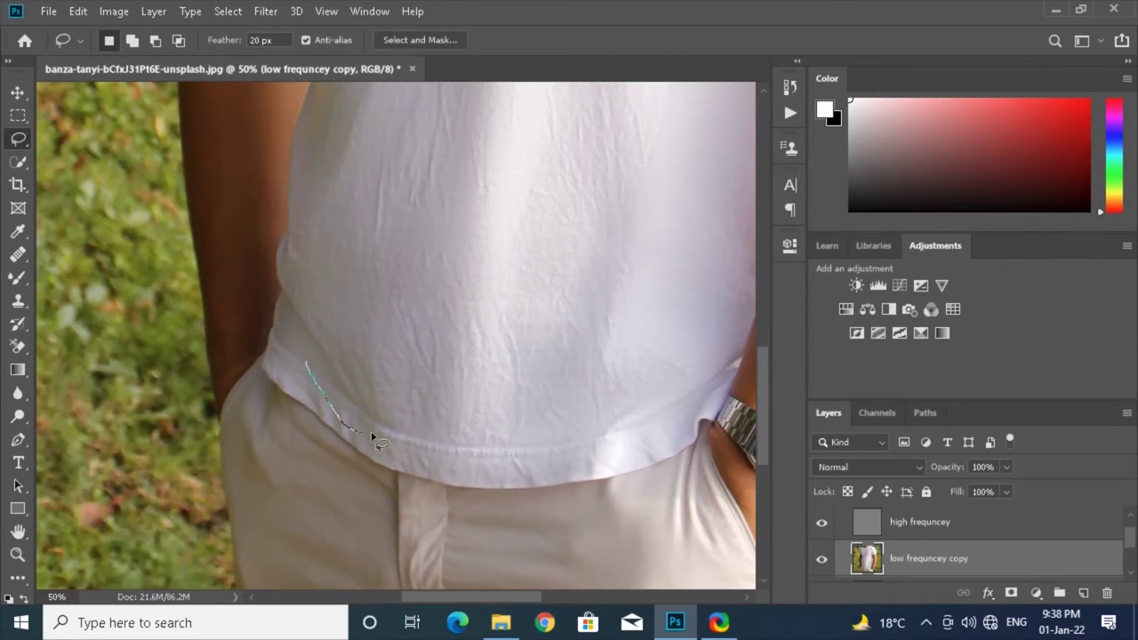
Lasso-blur further wrinkled patches near the hem, left shoulder and right chest
{"action": "left_click_drag", "start_coordinate": [373, 434], "coordinate": [329, 421]}
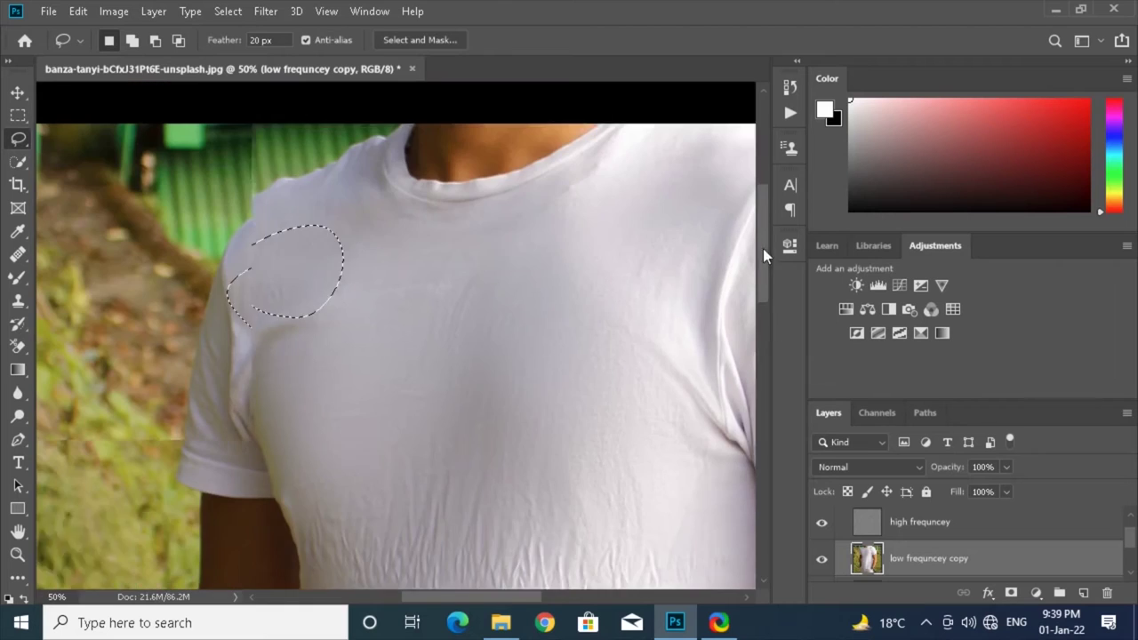
{"action": "mouse_move", "coordinate": [361, 235]}
{"action": "left_mouse_down"}
{"action": "mouse_move", "coordinate": [271, 267]}
{"action": "mouse_move", "coordinate": [365, 275]}
{"action": "left_mouse_up"}
{"action": "left_click_drag", "start_coordinate": [658, 221], "coordinate": [656, 215]}
{"action": "left_click_drag", "start_coordinate": [610, 175], "coordinate": [596, 221]}
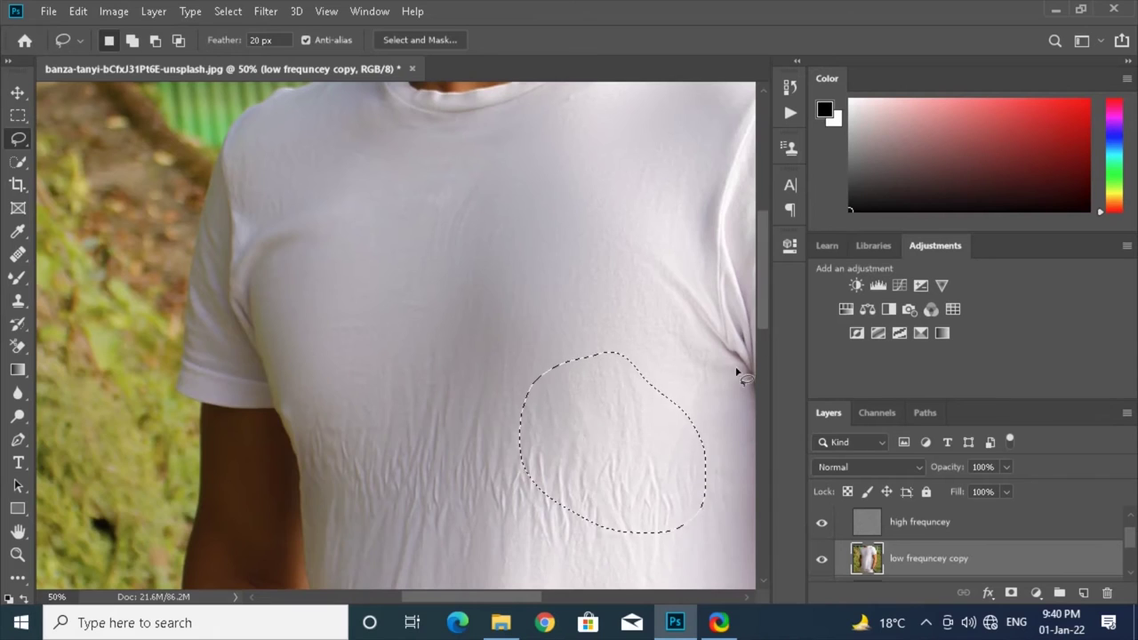
{"action": "left_click_drag", "start_coordinate": [284, 345], "coordinate": [309, 399]}
{"action": "scroll", "coordinate": [303, 372], "scroll_direction": "down", "scroll_amount": 2}
{"action": "scroll", "coordinate": [406, 427], "scroll_direction": "down", "scroll_amount": 3}
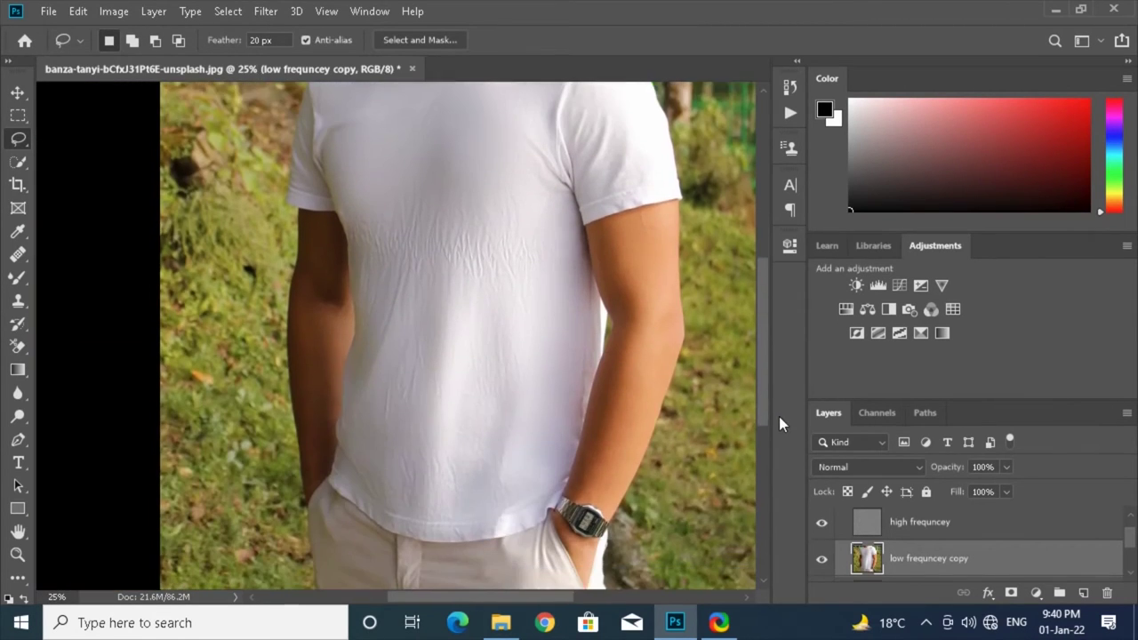
Duplicate high frequncey, hide the copy, and reselect the original high frequncey layer
{"action": "left_click", "coordinate": [942, 538]}
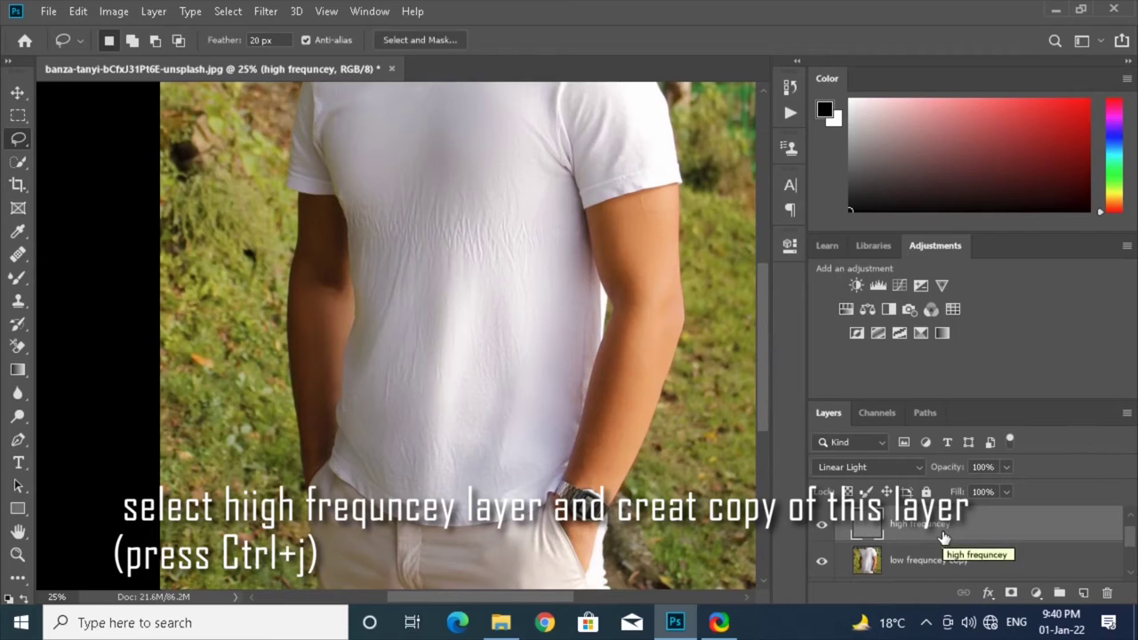
{"action": "key", "text": "ctrl+j"}
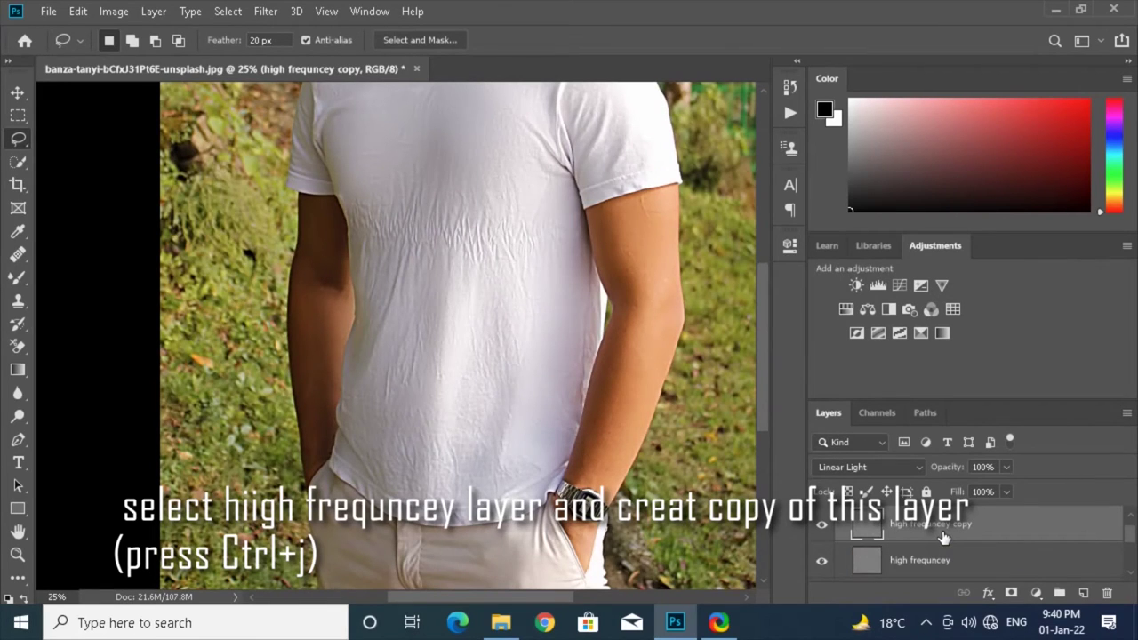
{"action": "left_click", "coordinate": [821, 525]}
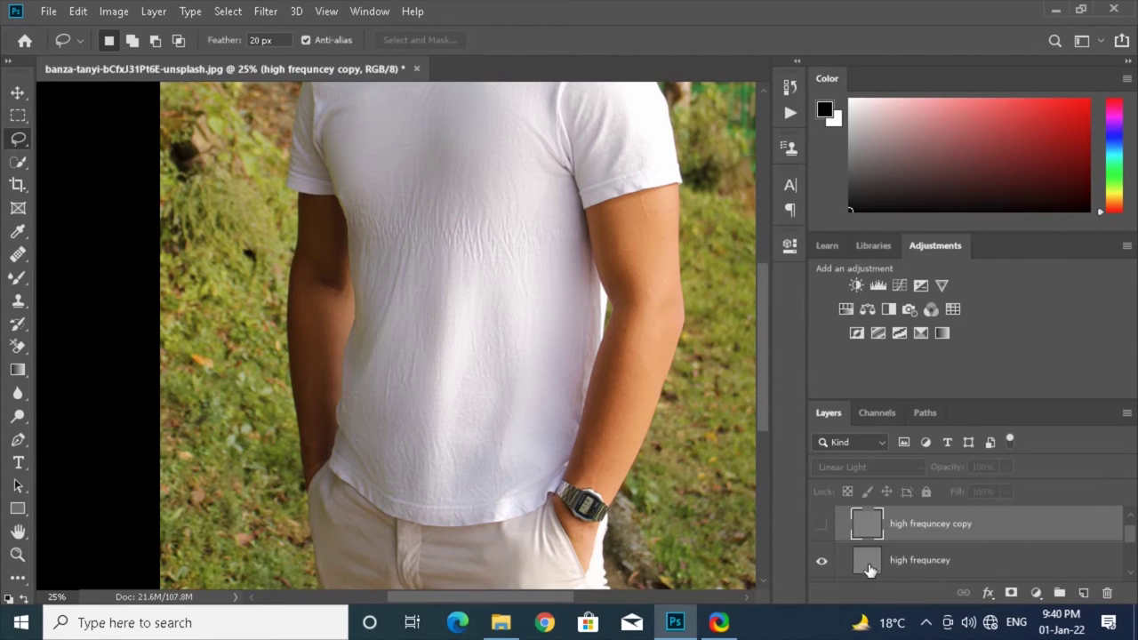
{"action": "left_click", "coordinate": [928, 569]}
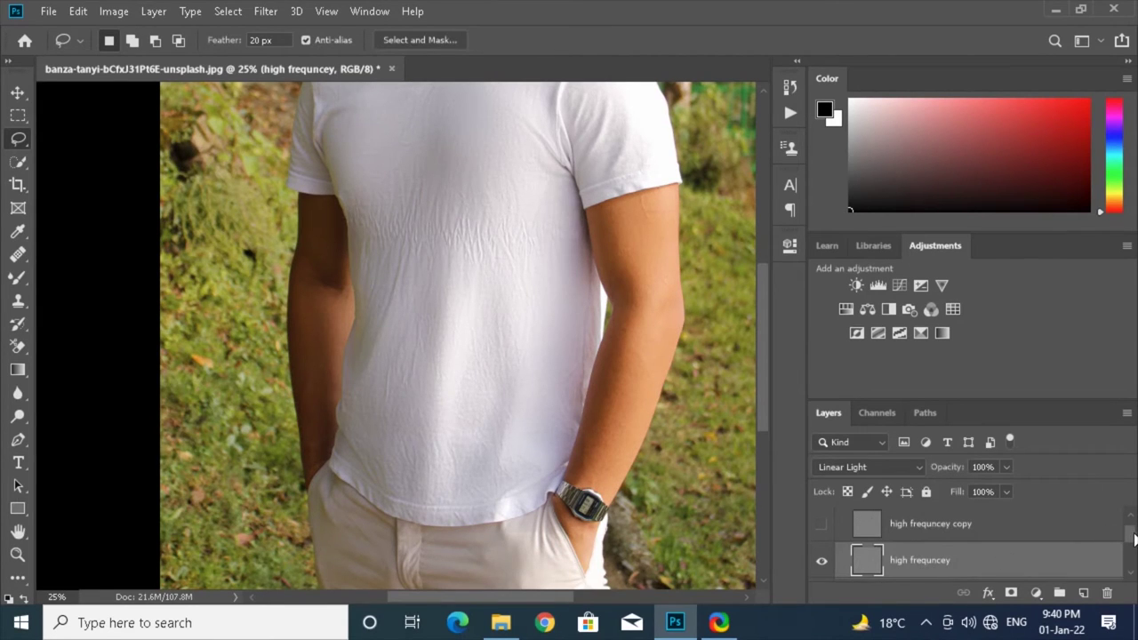
{"action": "left_click_drag", "start_coordinate": [1130, 537], "coordinate": [1131, 529]}
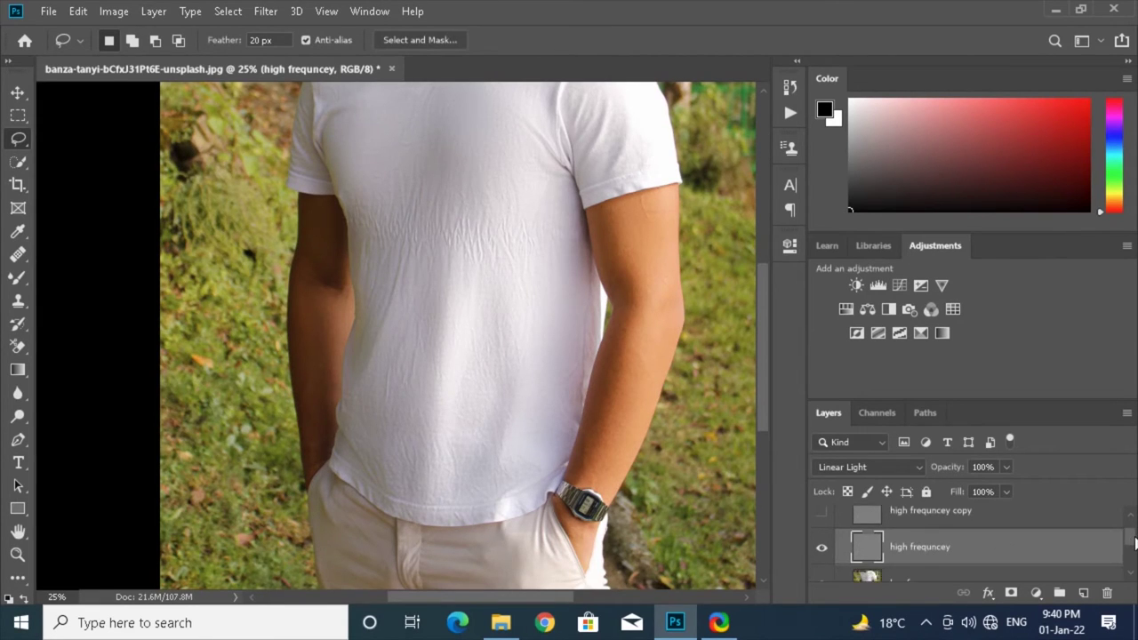
{"action": "left_click", "coordinate": [18, 256]}
{"action": "right_click", "coordinate": [17, 256]}
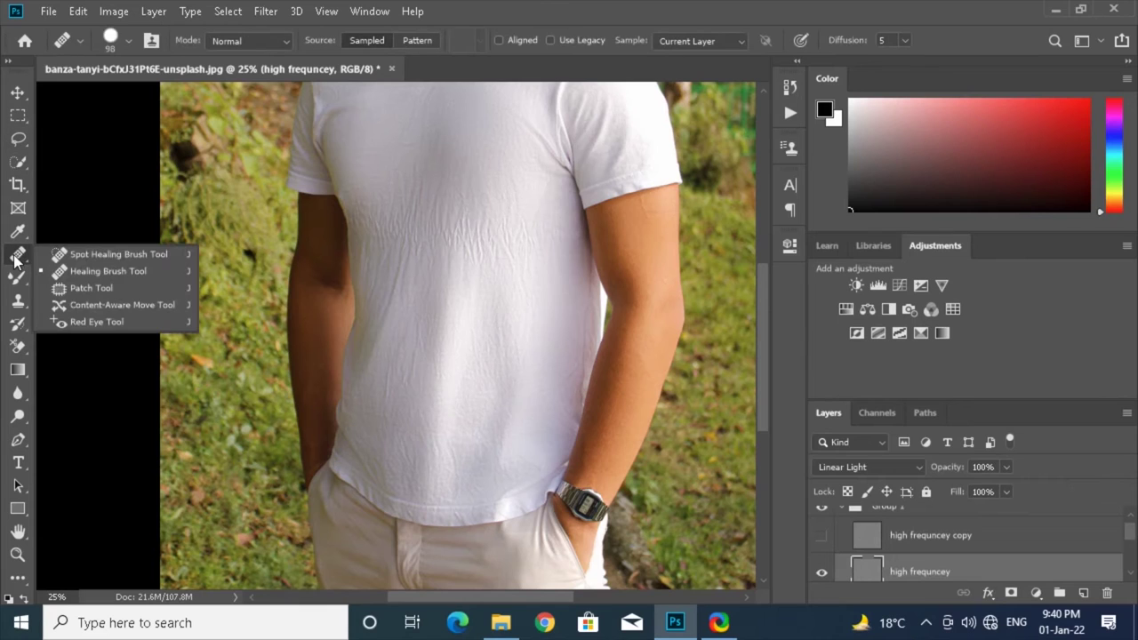
Set the Healing Brush to sample the current layer and heal the chest wrinkles
{"action": "left_click", "coordinate": [62, 278]}
{"action": "left_click", "coordinate": [690, 44]}
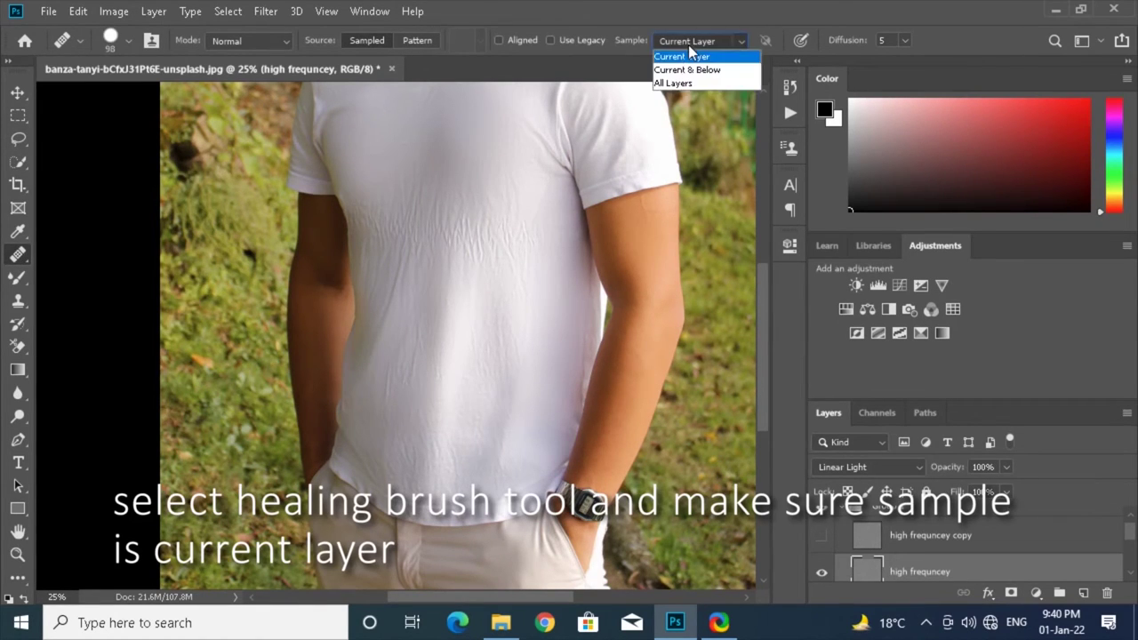
{"action": "left_click", "coordinate": [691, 58]}
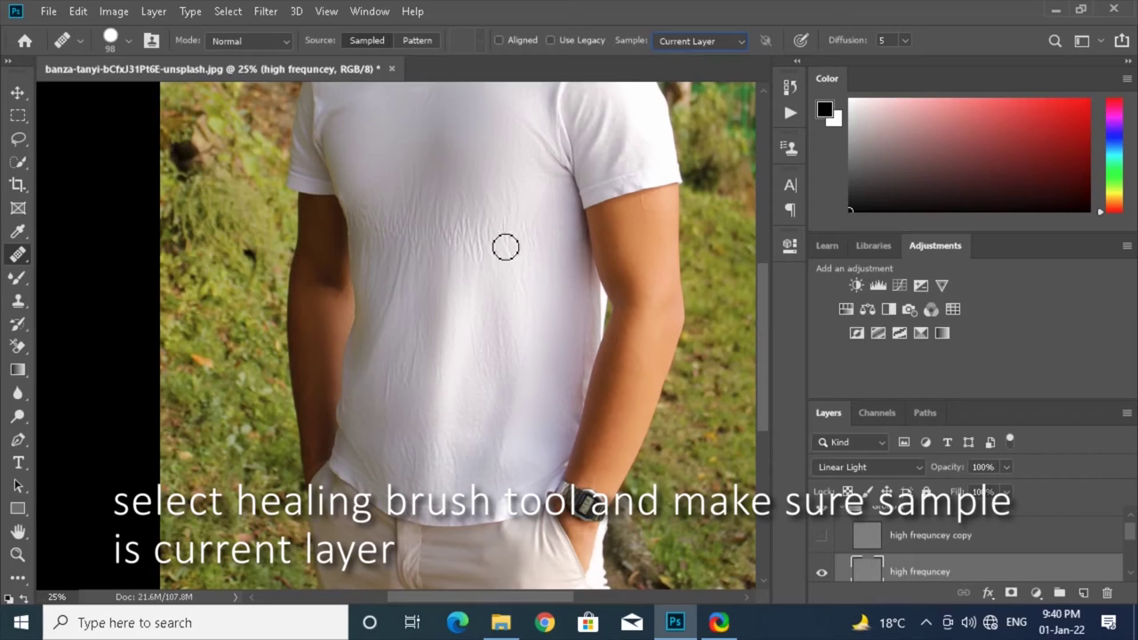
{"action": "key", "text": "ctrl+plus"}
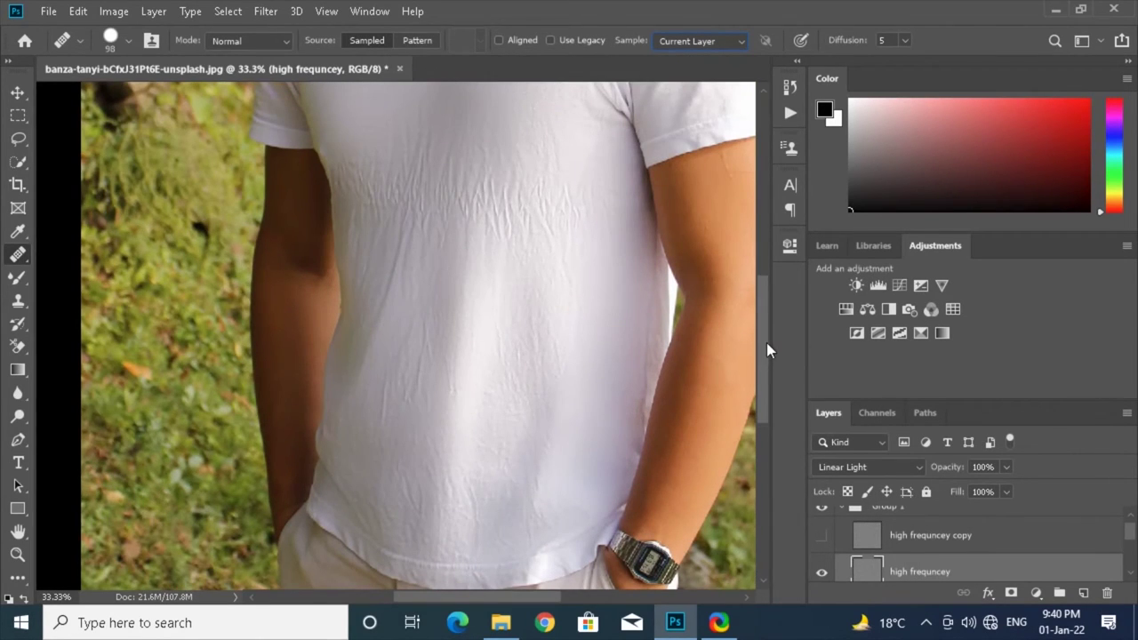
{"action": "left_click_drag", "start_coordinate": [767, 342], "coordinate": [765, 316]}
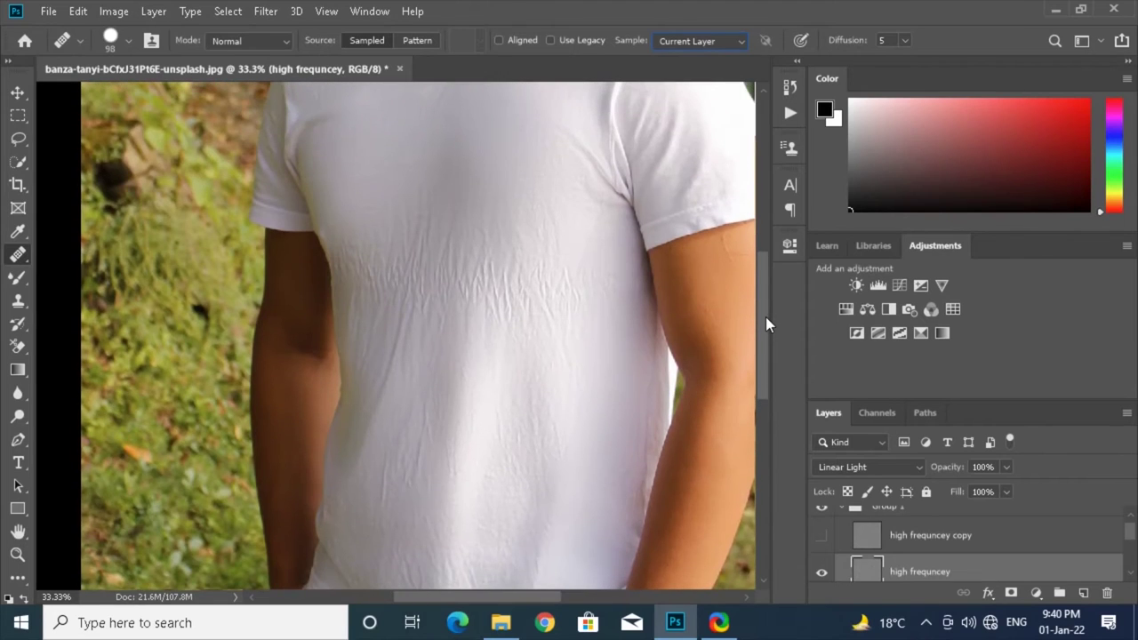
{"action": "left_click", "coordinate": [450, 172], "text": "alt"}
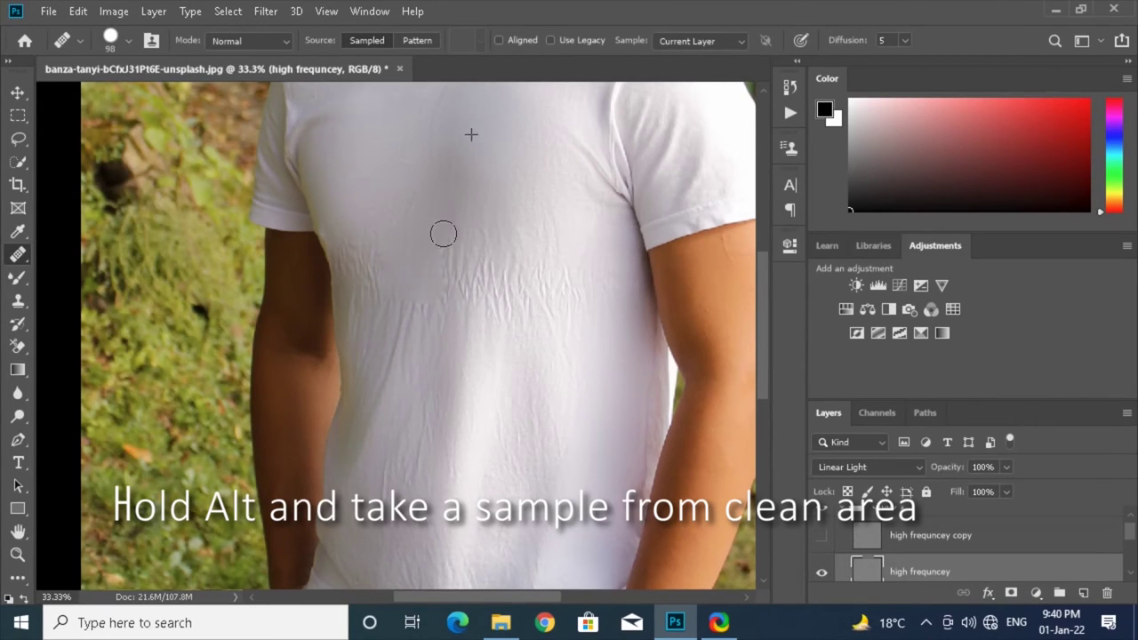
{"action": "left_click_drag", "start_coordinate": [446, 275], "coordinate": [345, 267]}
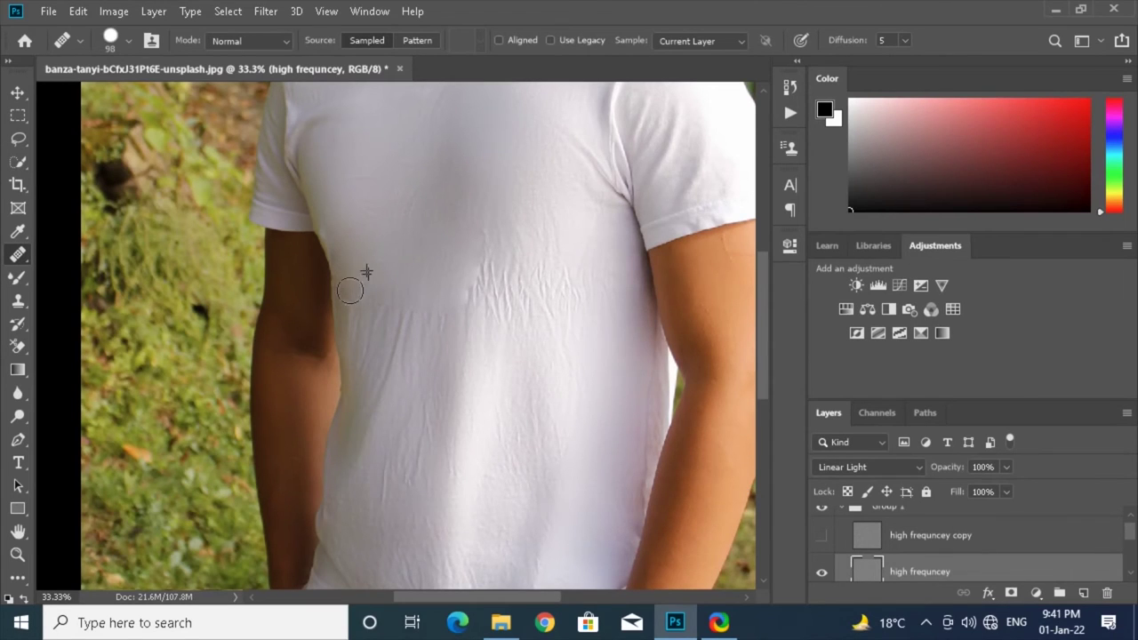
Heal the wrinkles on the right chest, lower shirt and near the hem
{"action": "left_click_drag", "start_coordinate": [376, 311], "coordinate": [429, 409]}
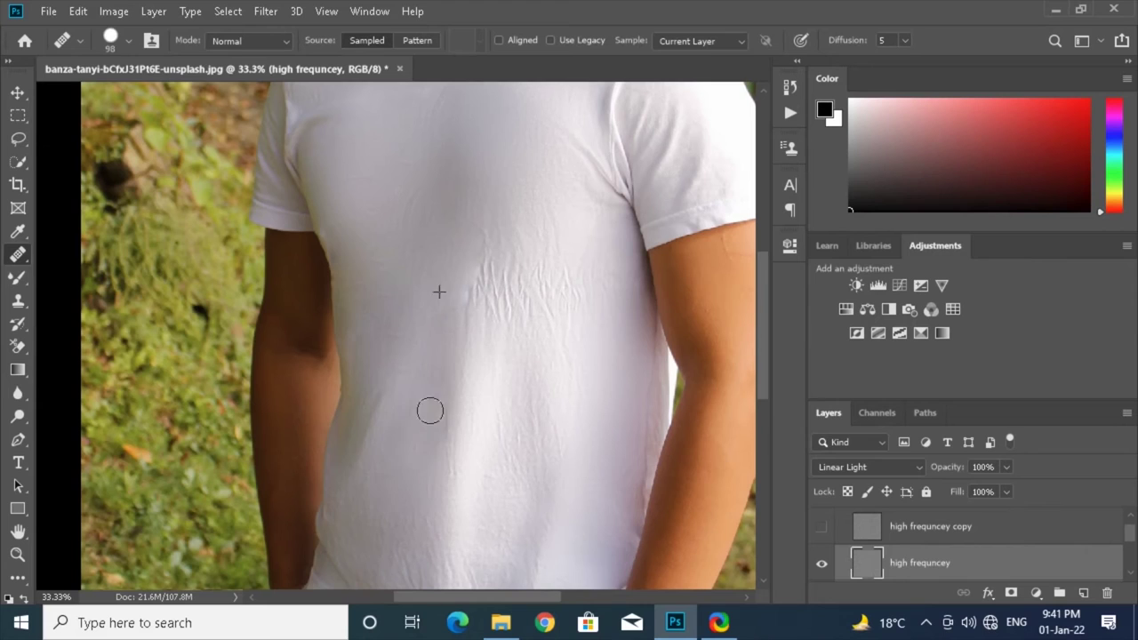
{"action": "left_click", "coordinate": [376, 240], "text": "alt"}
{"action": "mouse_move", "coordinate": [495, 279]}
{"action": "left_mouse_down"}
{"action": "mouse_move", "coordinate": [477, 297]}
{"action": "mouse_move", "coordinate": [601, 270]}
{"action": "left_mouse_up"}
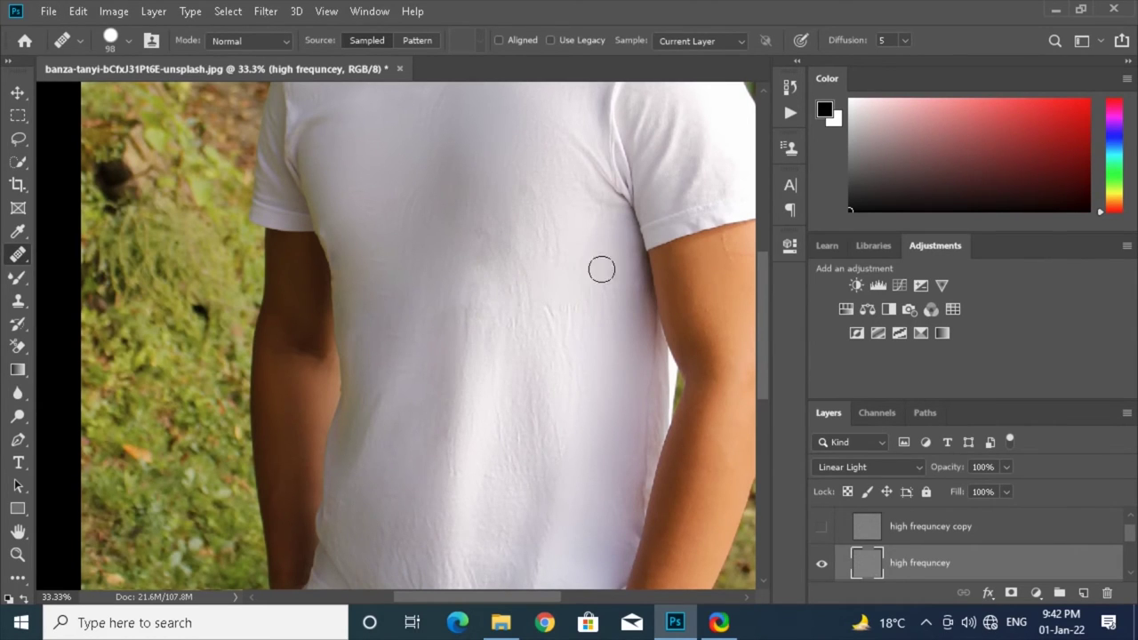
{"action": "left_click", "coordinate": [542, 271], "text": "alt"}
{"action": "left_click_drag", "start_coordinate": [518, 327], "coordinate": [475, 317]}
{"action": "left_click_drag", "start_coordinate": [761, 398], "coordinate": [761, 420]}
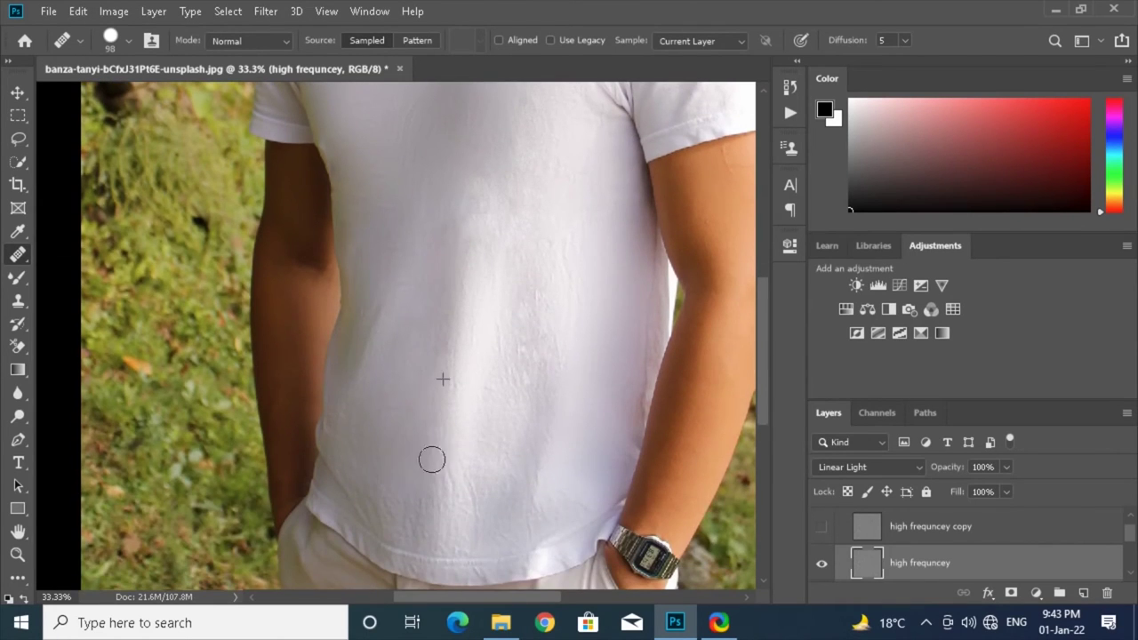
{"action": "left_click_drag", "start_coordinate": [360, 444], "coordinate": [415, 493]}
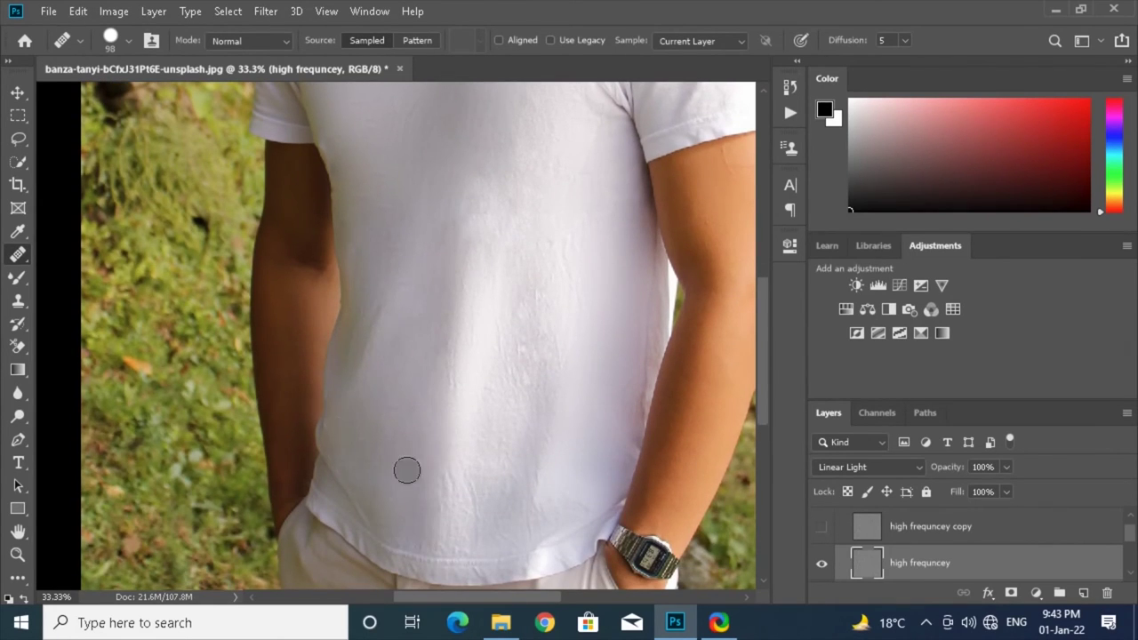
{"action": "key", "text": "ctrl+plus"}
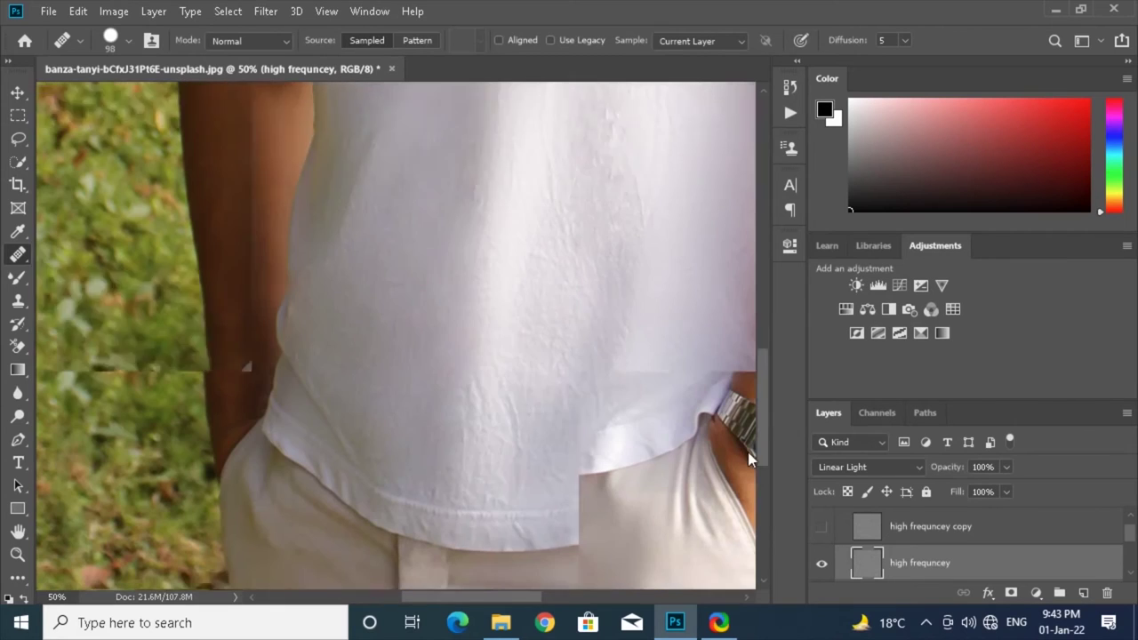
{"action": "left_click", "coordinate": [502, 293]}
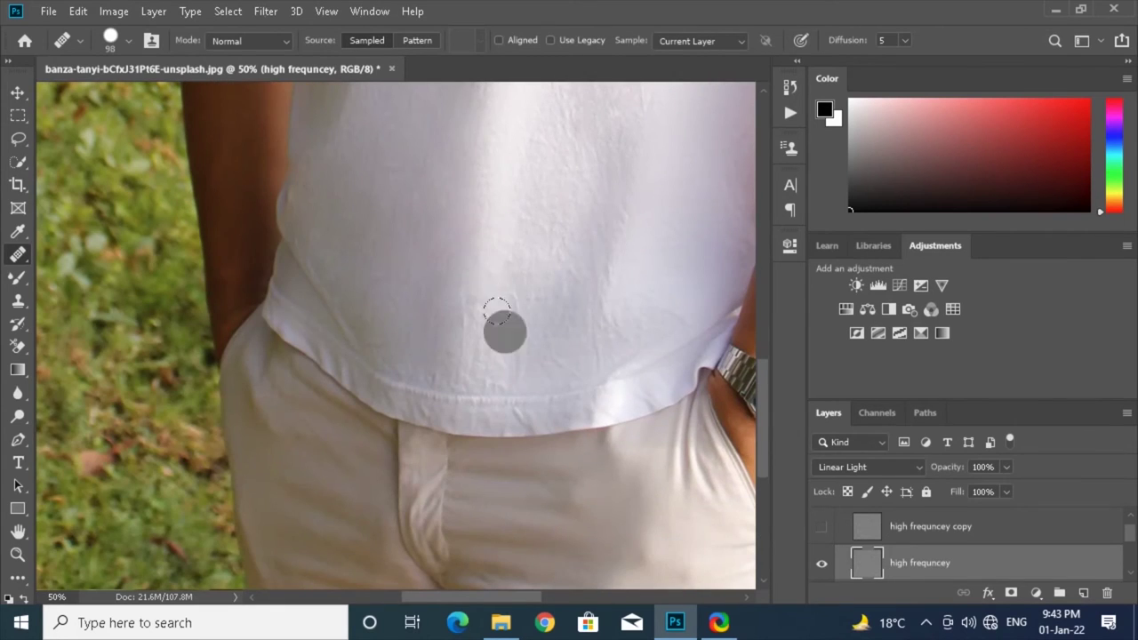
Spot-heal wrinkles on the right side, upper chest and waist of the shirt
{"action": "left_click", "coordinate": [560, 331]}
{"action": "left_click", "coordinate": [685, 322]}
{"action": "scroll", "coordinate": [635, 472], "scroll_direction": "right", "scroll_amount": 2}
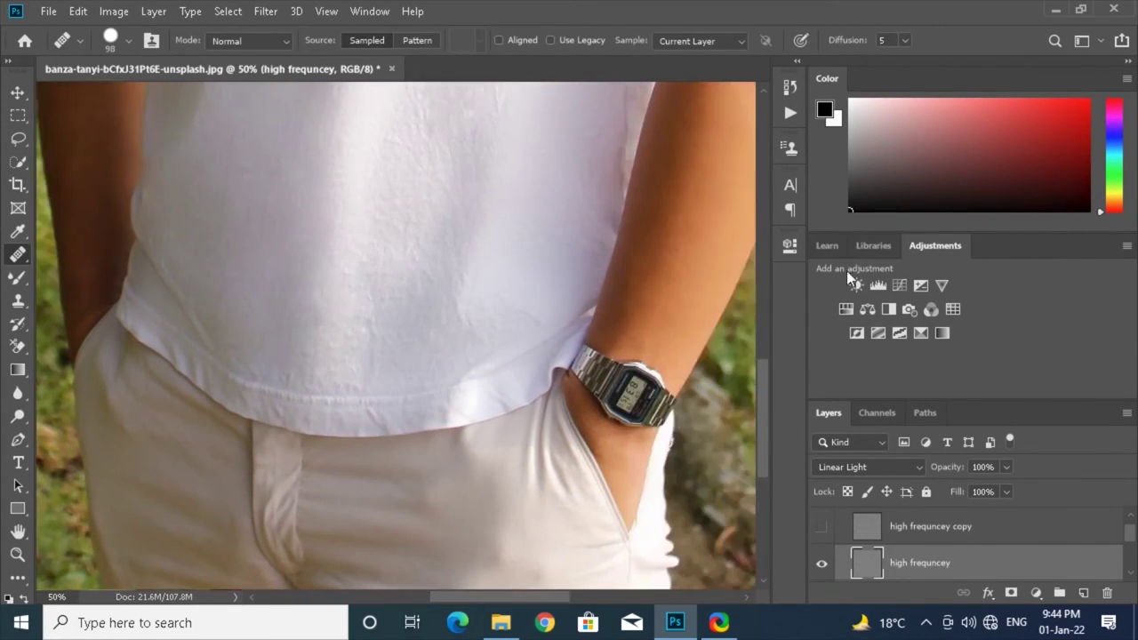
{"action": "scroll", "coordinate": [391, 231], "scroll_direction": "up", "scroll_amount": 3}
{"action": "left_click", "coordinate": [569, 279]}
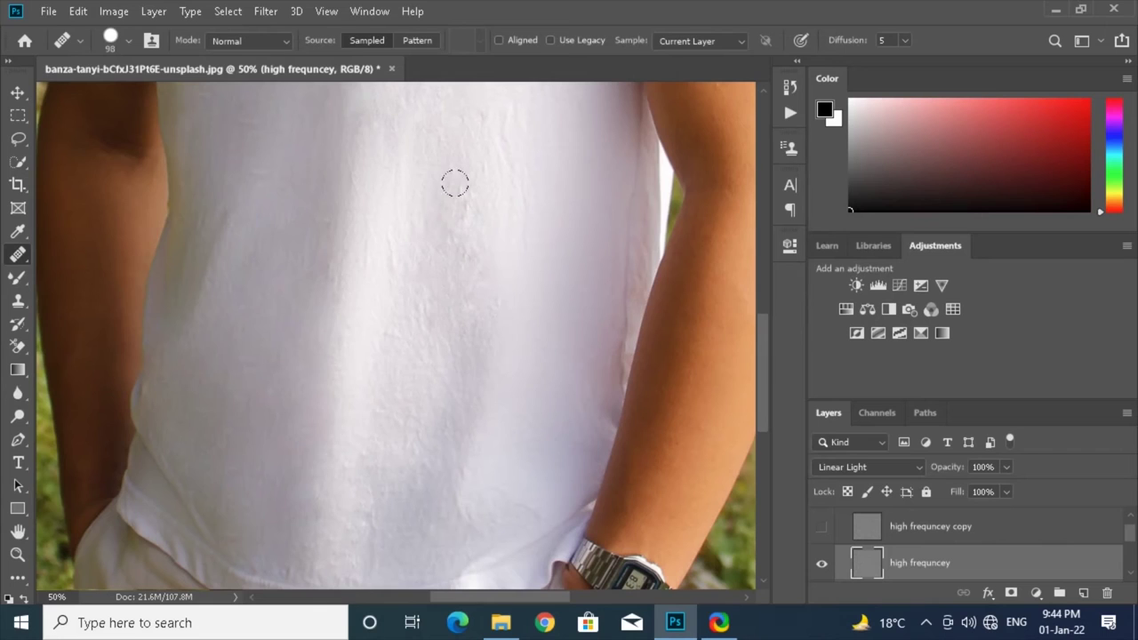
{"action": "scroll", "coordinate": [206, 280], "scroll_direction": "up", "scroll_amount": 3}
{"action": "scroll", "coordinate": [255, 373], "scroll_direction": "up", "scroll_amount": 3}
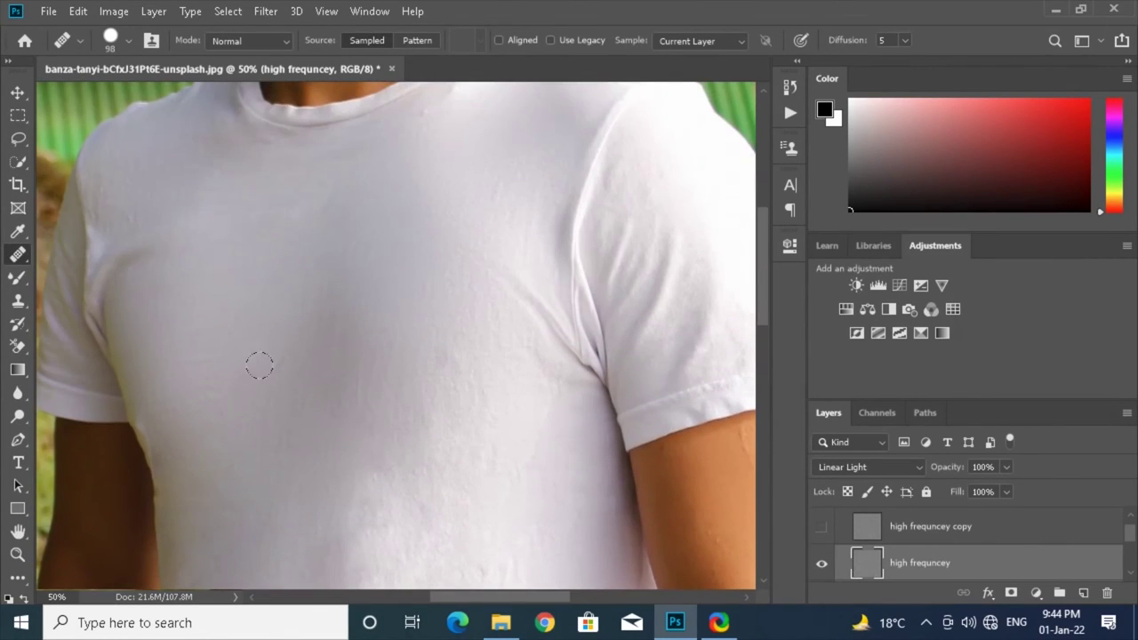
{"action": "scroll", "coordinate": [255, 372], "scroll_direction": "down", "scroll_amount": 3}
{"action": "left_click", "coordinate": [373, 335]}
{"action": "scroll", "coordinate": [355, 400], "scroll_direction": "down", "scroll_amount": 3}
{"action": "left_click", "coordinate": [436, 515]}
{"action": "left_click", "coordinate": [382, 516]}
{"action": "scroll", "coordinate": [382, 516], "scroll_direction": "up", "scroll_amount": 1}
Shrink the healing brush from 98 to 71 and heal creases on the shirt's sides
{"action": "right_click", "coordinate": [392, 427]}
{"action": "left_click_drag", "start_coordinate": [507, 401], "coordinate": [475, 401]}
{"action": "key", "text": "Return"}
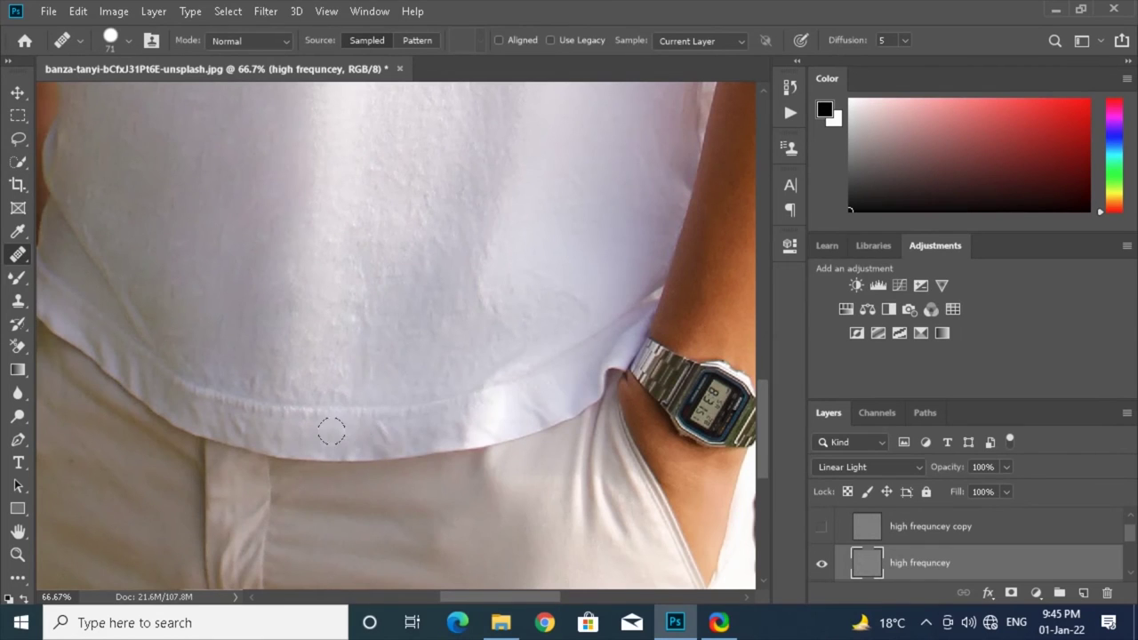
{"action": "scroll", "coordinate": [267, 409], "scroll_direction": "up", "scroll_amount": 3}
{"action": "scroll", "coordinate": [134, 400], "scroll_direction": "up", "scroll_amount": 2}
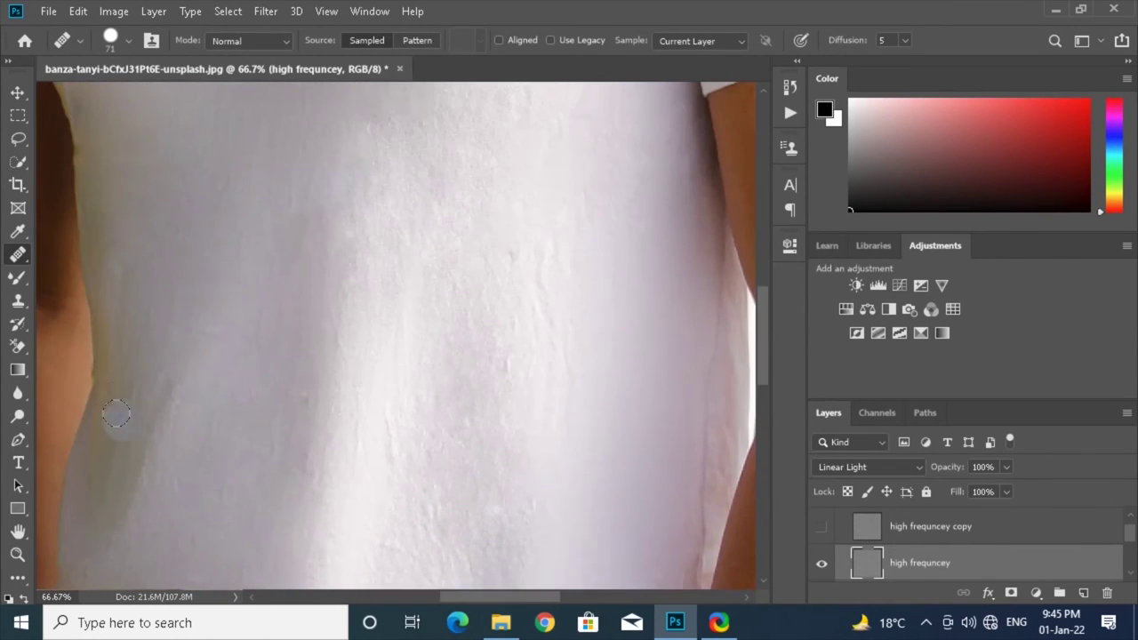
{"action": "scroll", "coordinate": [134, 400], "scroll_direction": "down", "scroll_amount": 2}
{"action": "scroll", "coordinate": [351, 305], "scroll_direction": "up", "scroll_amount": 2}
{"action": "left_click", "coordinate": [562, 411]}
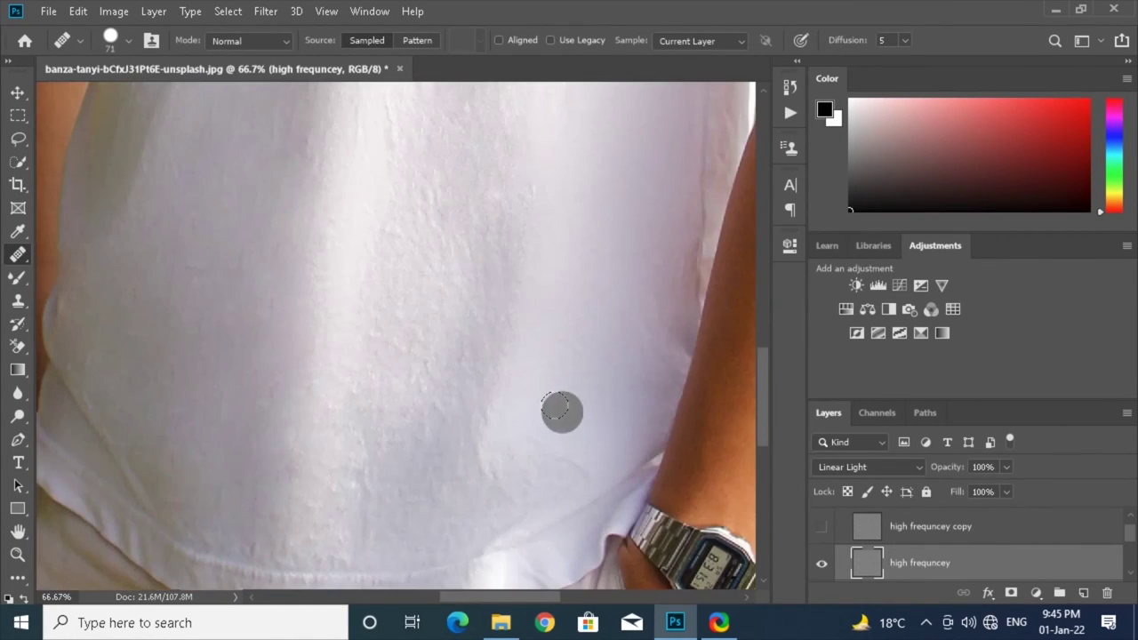
{"action": "left_click", "coordinate": [562, 457]}
{"action": "left_click", "coordinate": [632, 468]}
{"action": "scroll", "coordinate": [764, 415], "scroll_direction": "up", "scroll_amount": 5}
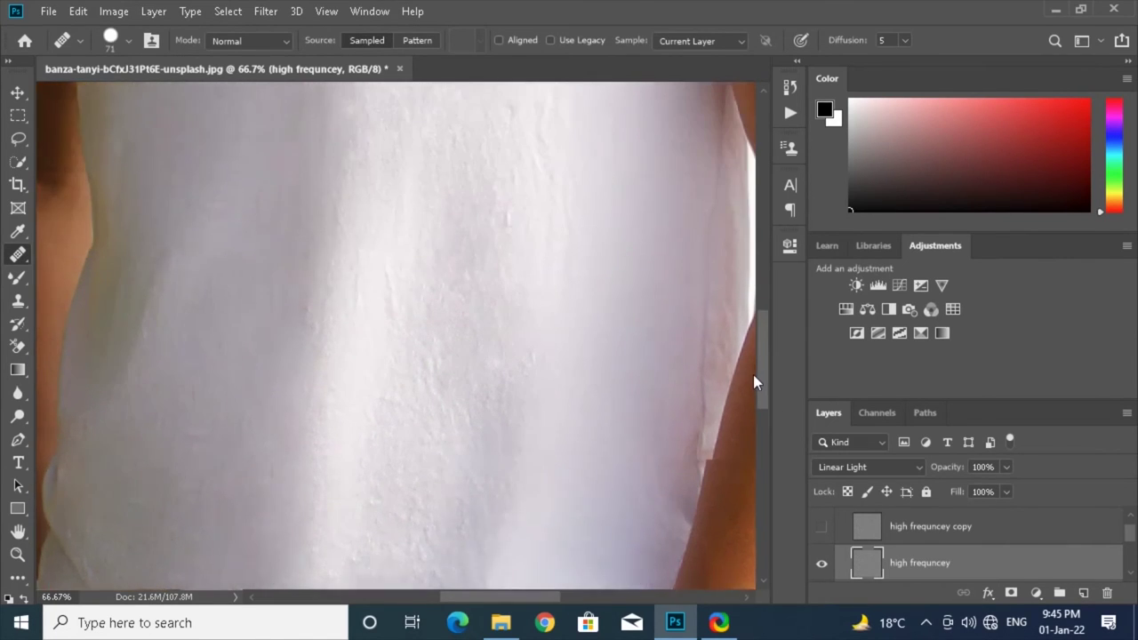
Heal the remaining creases on the left edge, mid-shirt and upper chest, then zoom out
{"action": "left_click", "coordinate": [196, 361]}
{"action": "left_click", "coordinate": [165, 371]}
{"action": "left_click", "coordinate": [123, 410]}
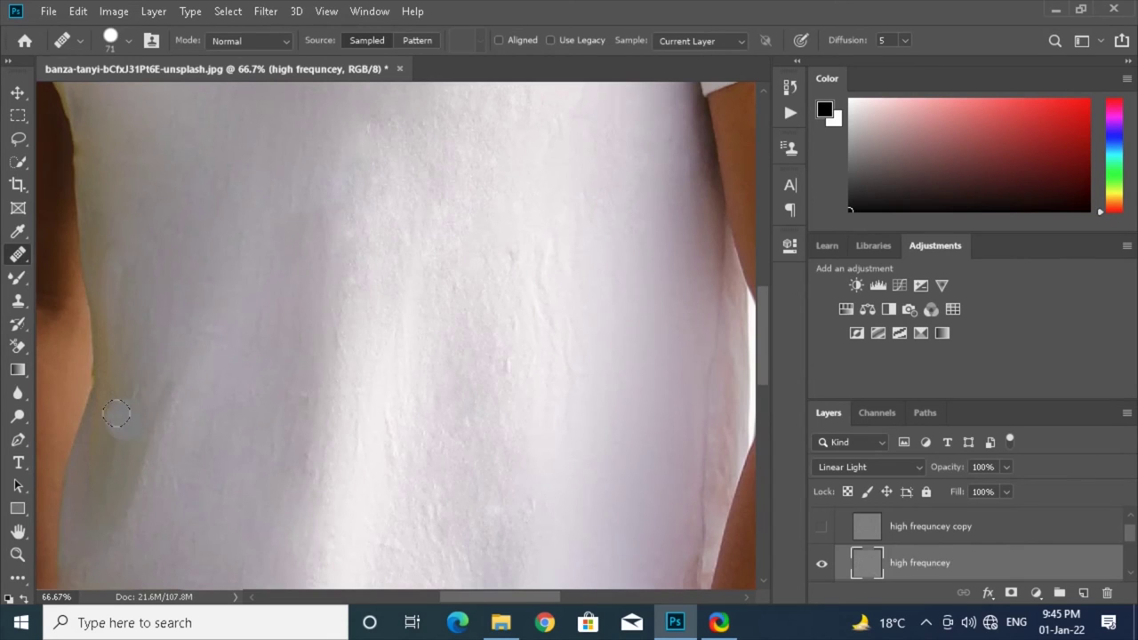
{"action": "left_click", "coordinate": [101, 459]}
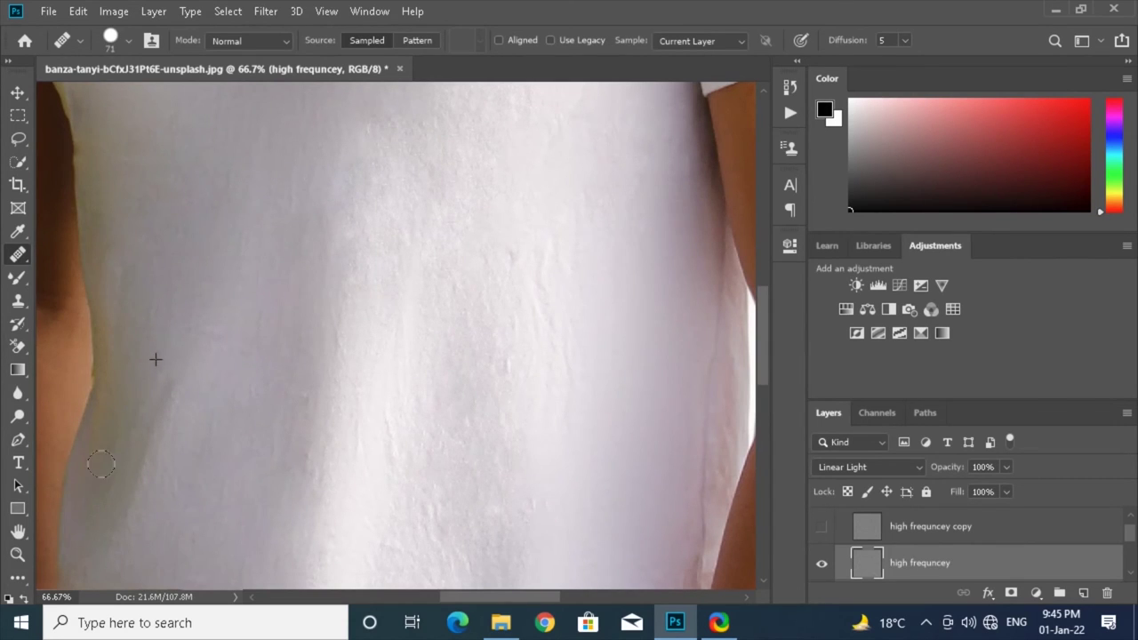
{"action": "left_click", "coordinate": [312, 386]}
{"action": "left_click_drag", "start_coordinate": [766, 358], "coordinate": [767, 282]}
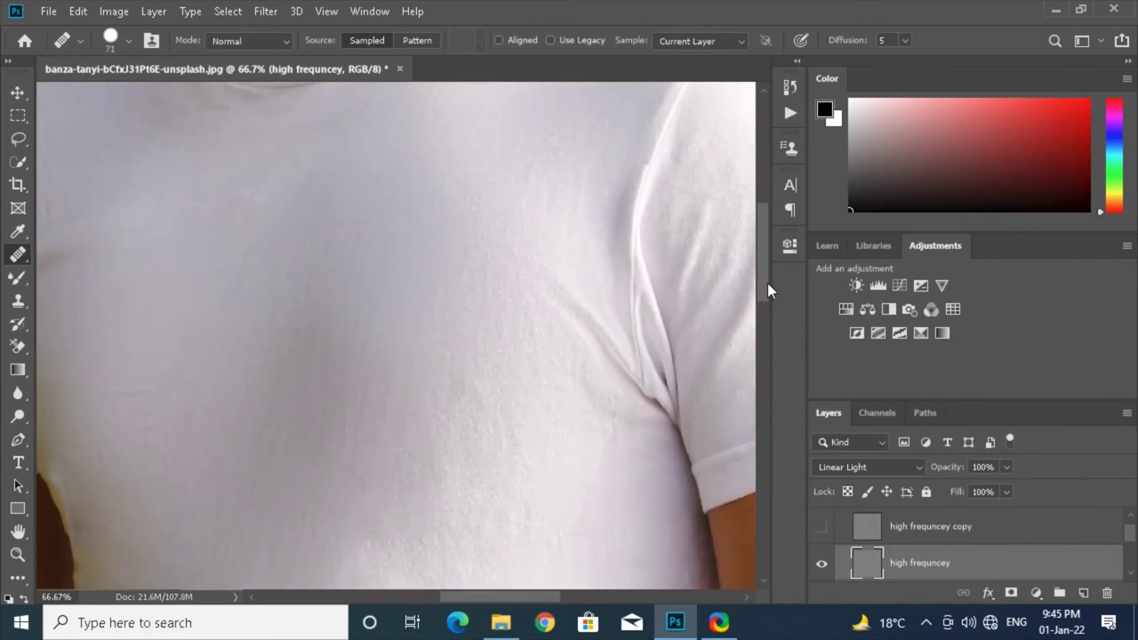
{"action": "left_click", "coordinate": [488, 289]}
{"action": "left_click", "coordinate": [354, 296]}
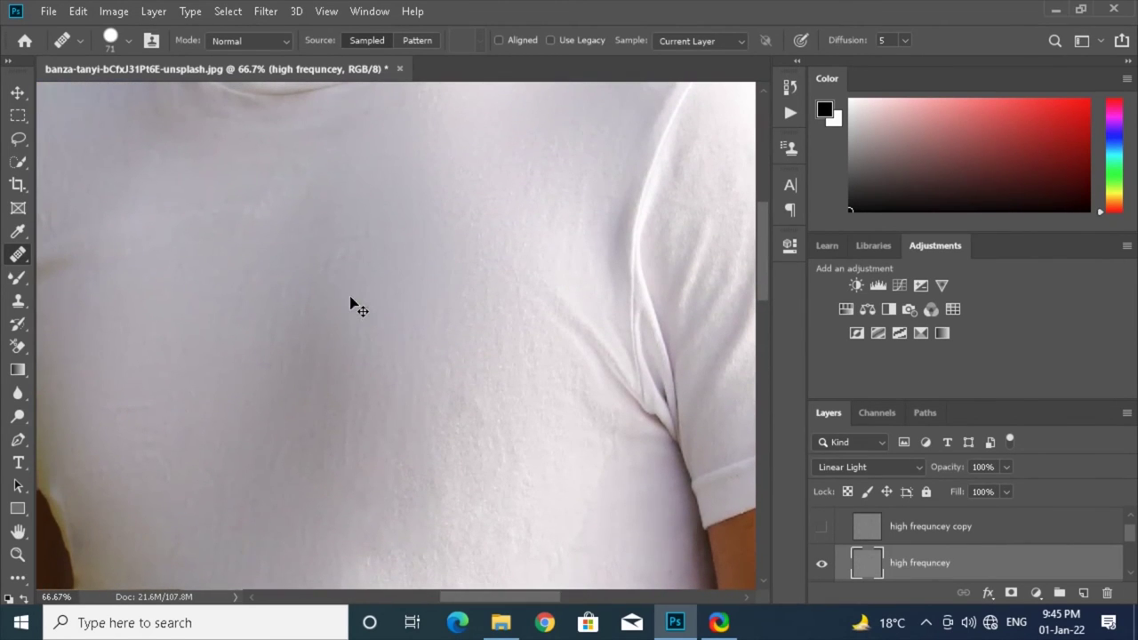
{"action": "key", "text": "ctrl+minus"}
{"action": "key", "text": "ctrl+minus"}
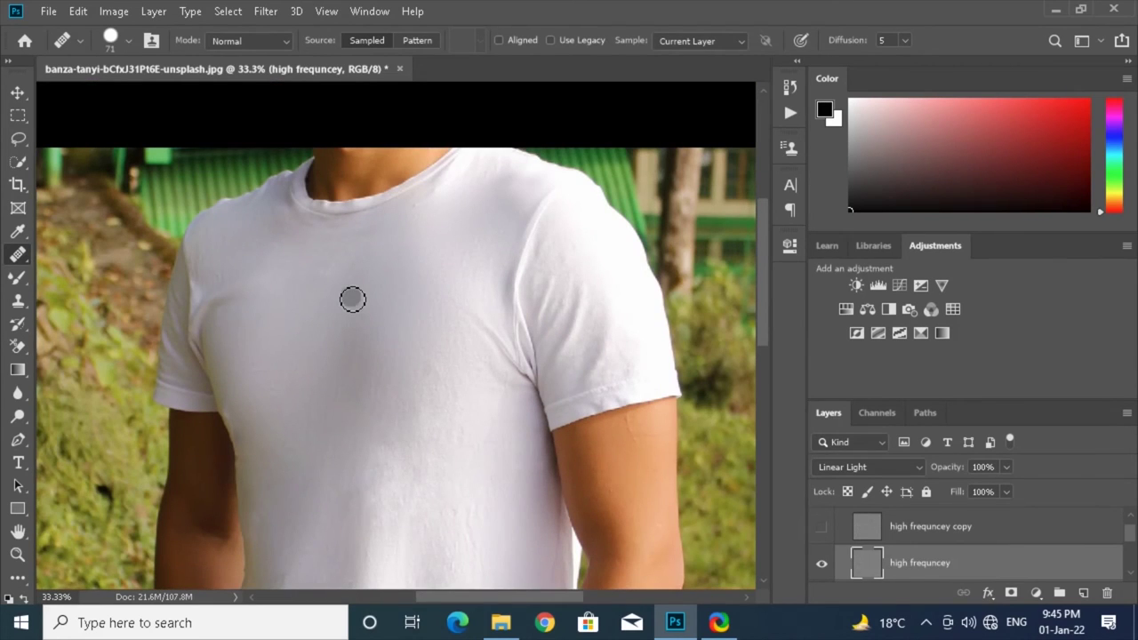
{"action": "left_click_drag", "start_coordinate": [766, 327], "coordinate": [769, 390]}
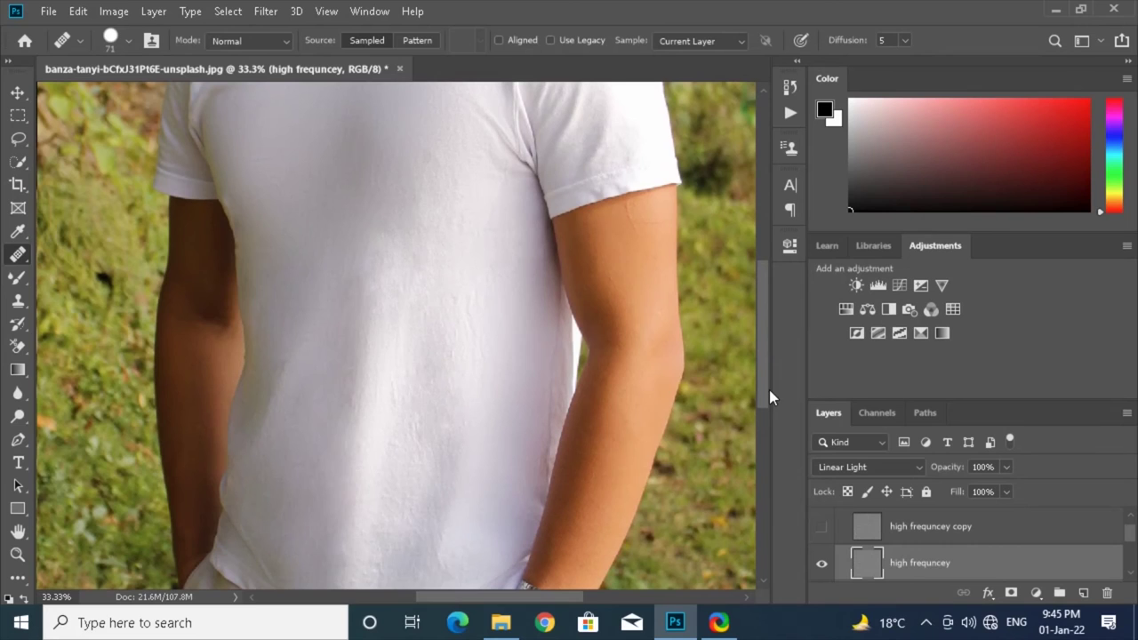
{"action": "key", "text": "ctrl+minus"}
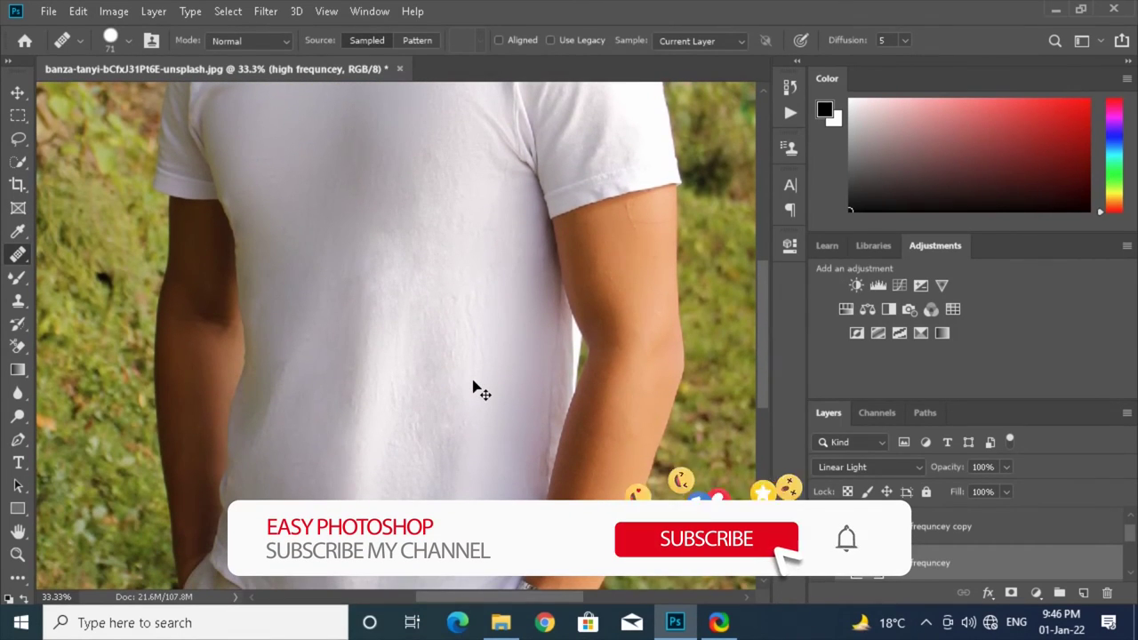
{"action": "key", "text": "ctrl+minus"}
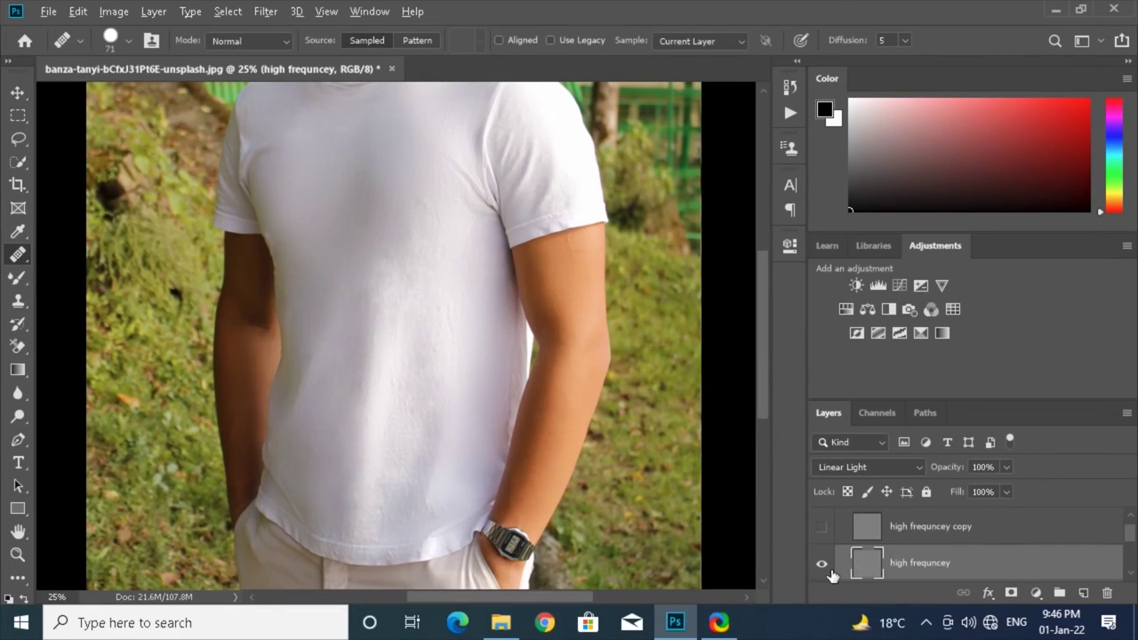
{"action": "left_click_drag", "start_coordinate": [1134, 533], "coordinate": [1133, 560]}
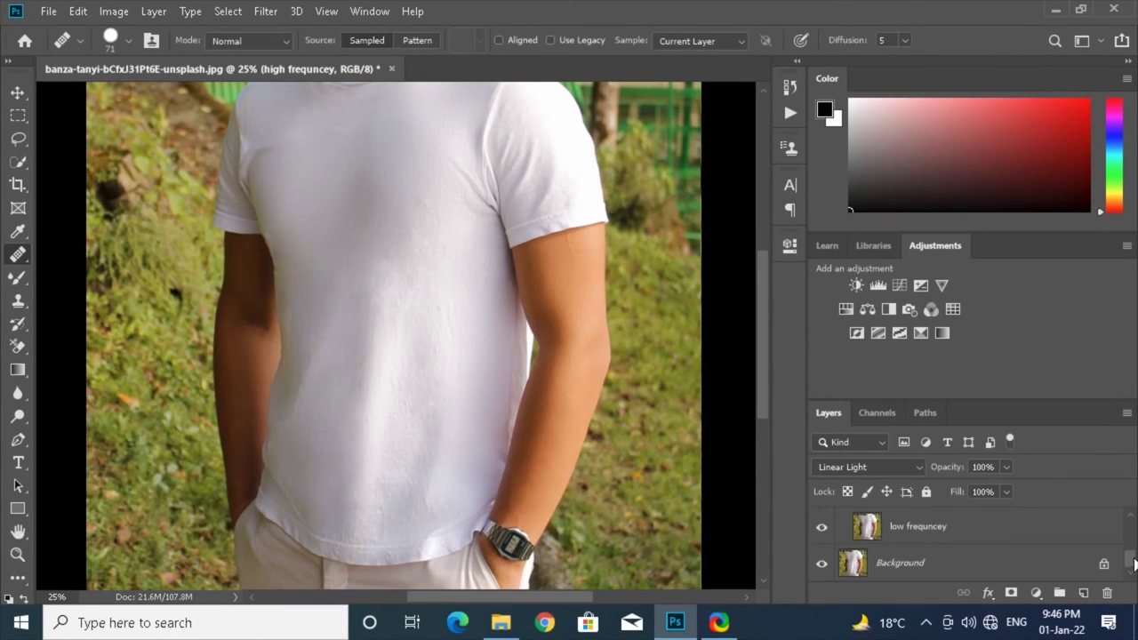
{"action": "left_click", "coordinate": [823, 565], "text": "alt"}
{"action": "left_click", "coordinate": [823, 565], "text": "alt"}
{"action": "left_click", "coordinate": [823, 565], "text": "alt"}
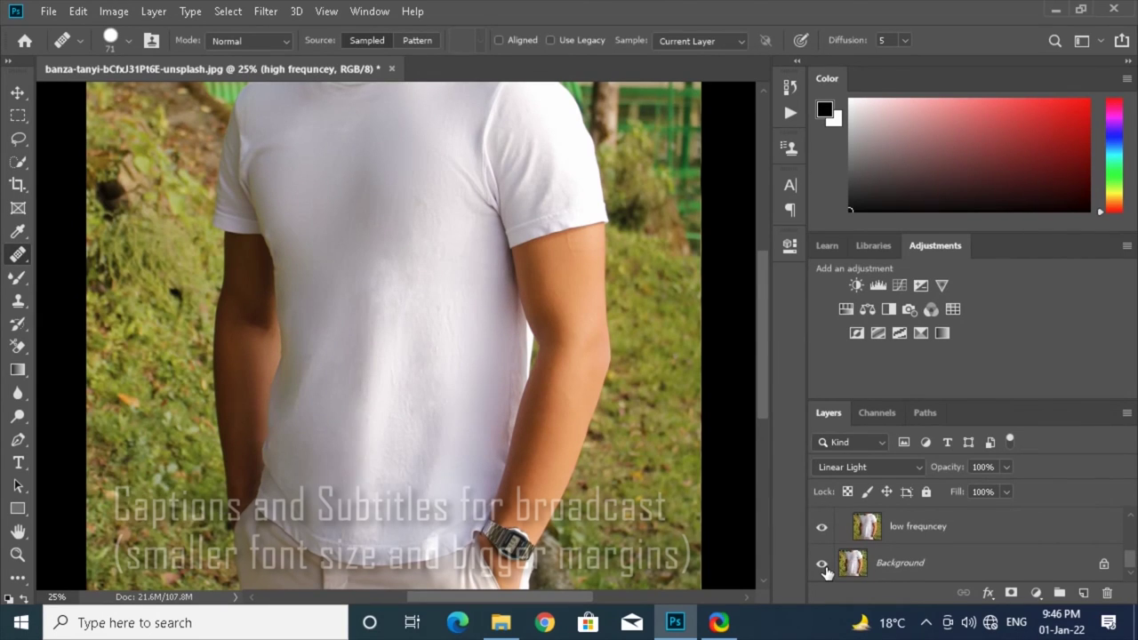
{"action": "mouse_move", "coordinate": [763, 408]}
{"action": "left_mouse_down"}
{"action": "mouse_move", "coordinate": [751, 365]}
{"action": "mouse_move", "coordinate": [753, 404]}
{"action": "left_mouse_up"}
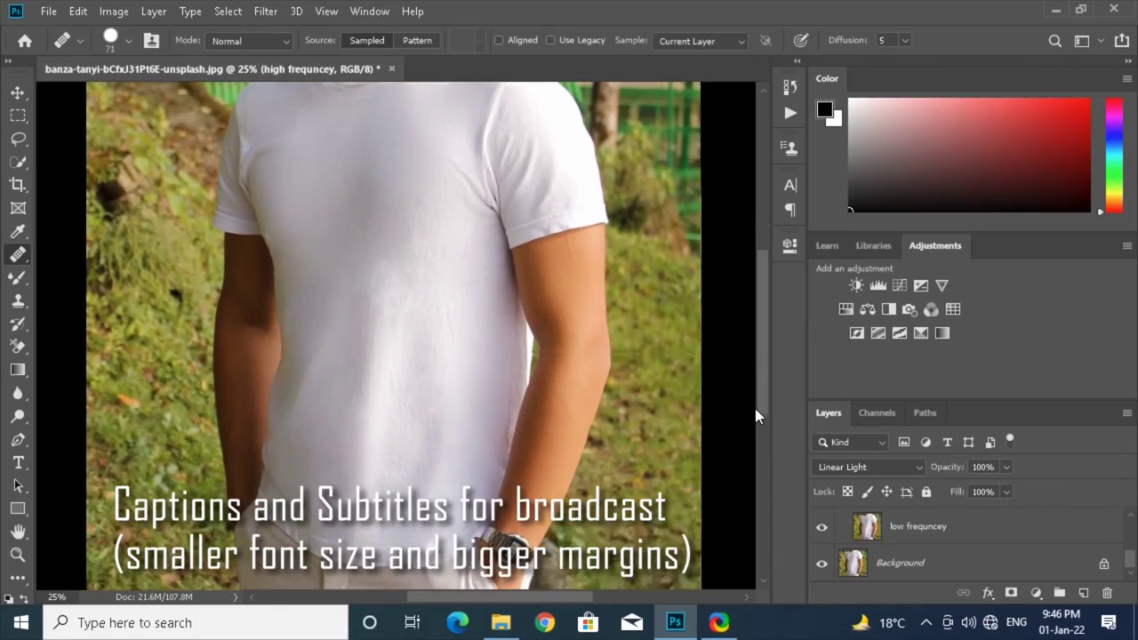